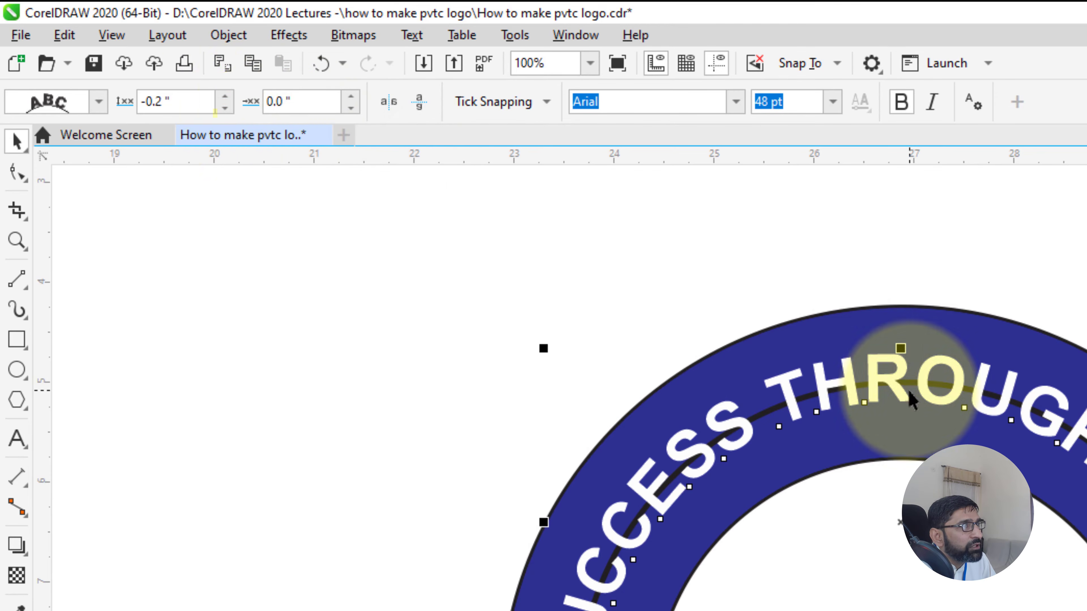
Set the curved SUCCESS THROUGH SKILLS text's distance from path to -0.25 inches and its offset to 0 inches
click(225, 109)
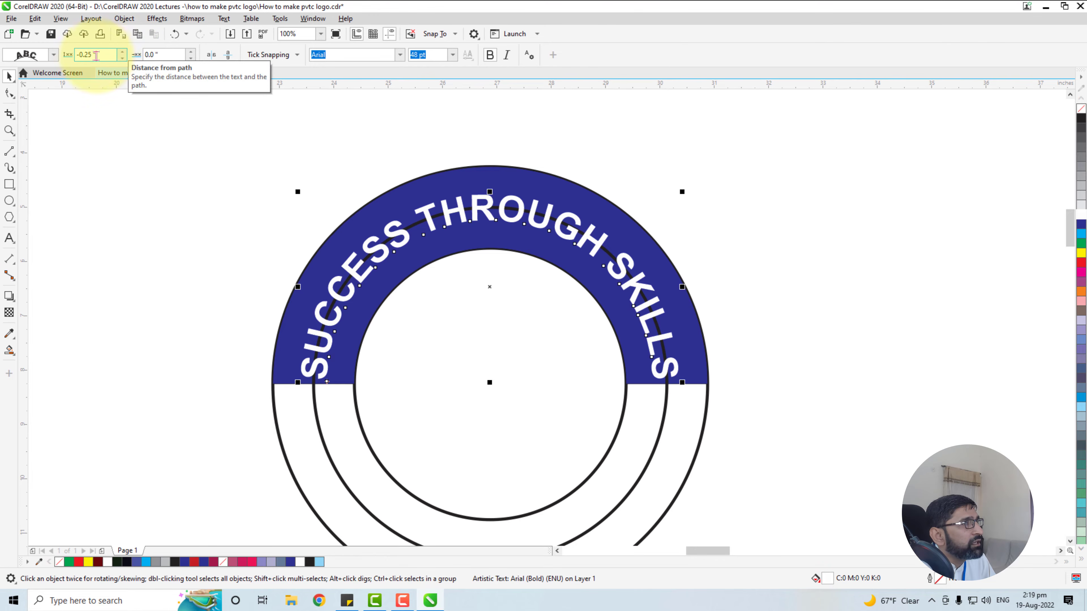
drag(88, 56, 94, 56)
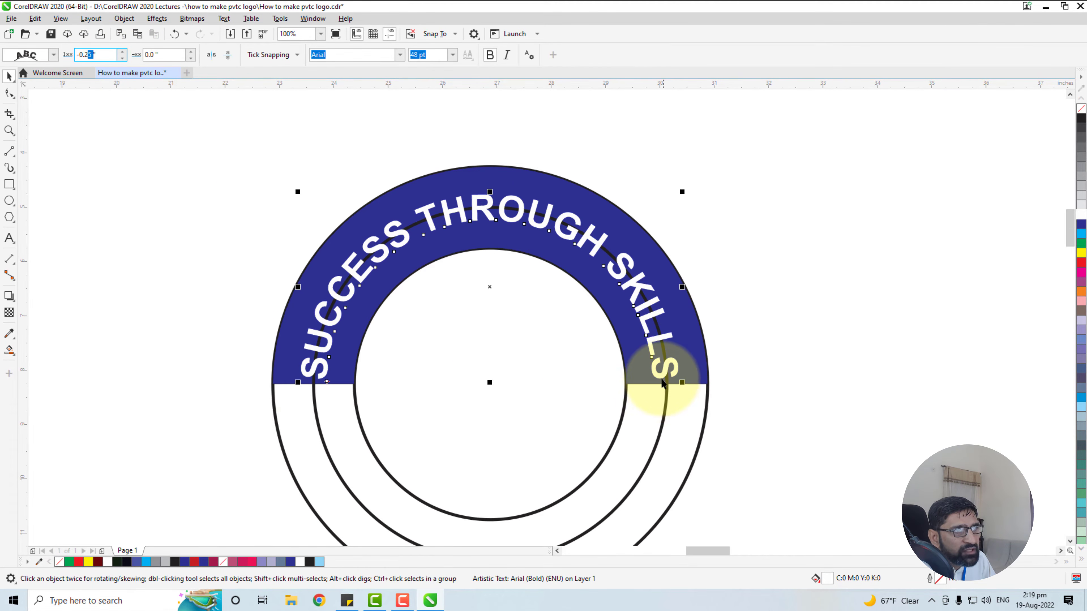
click(190, 52)
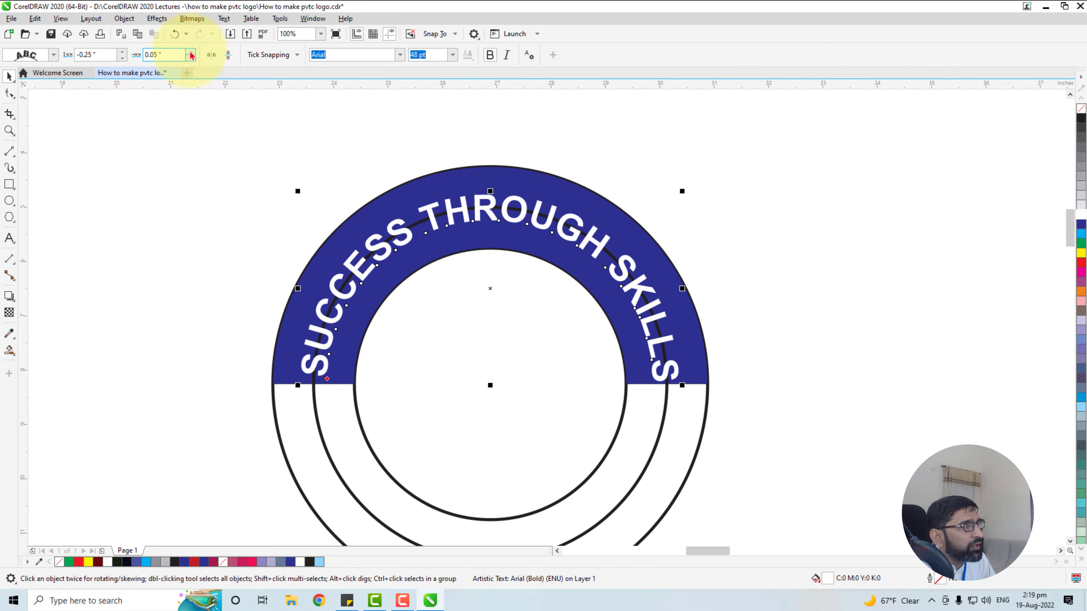
click(189, 58)
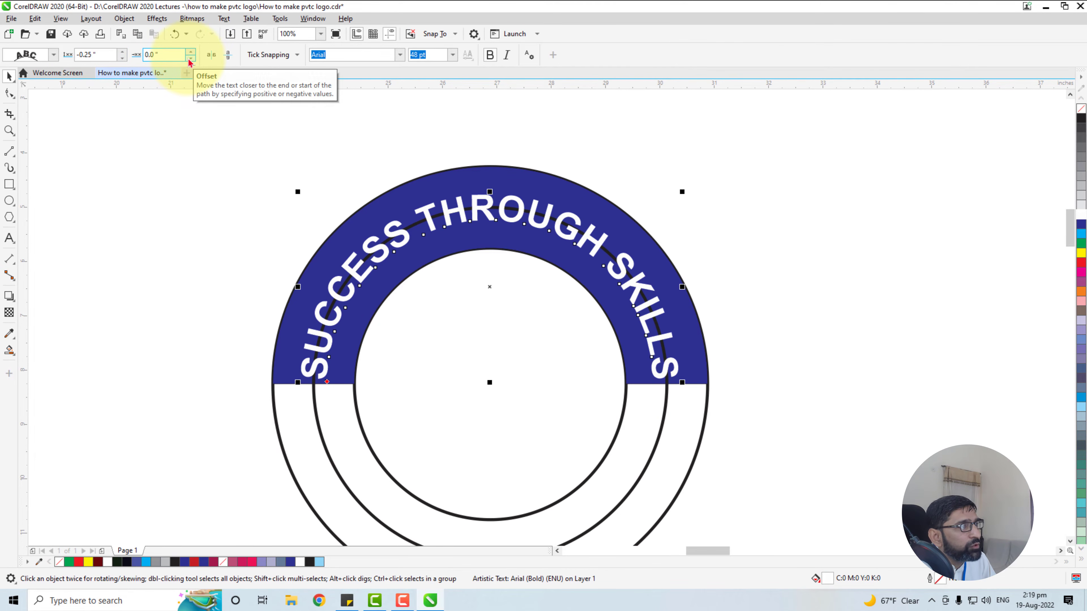
click(267, 261)
Delete the middle circle that guides the curved text, leaving the text and the inner and outer circles
scroll(273, 227, down, 1)
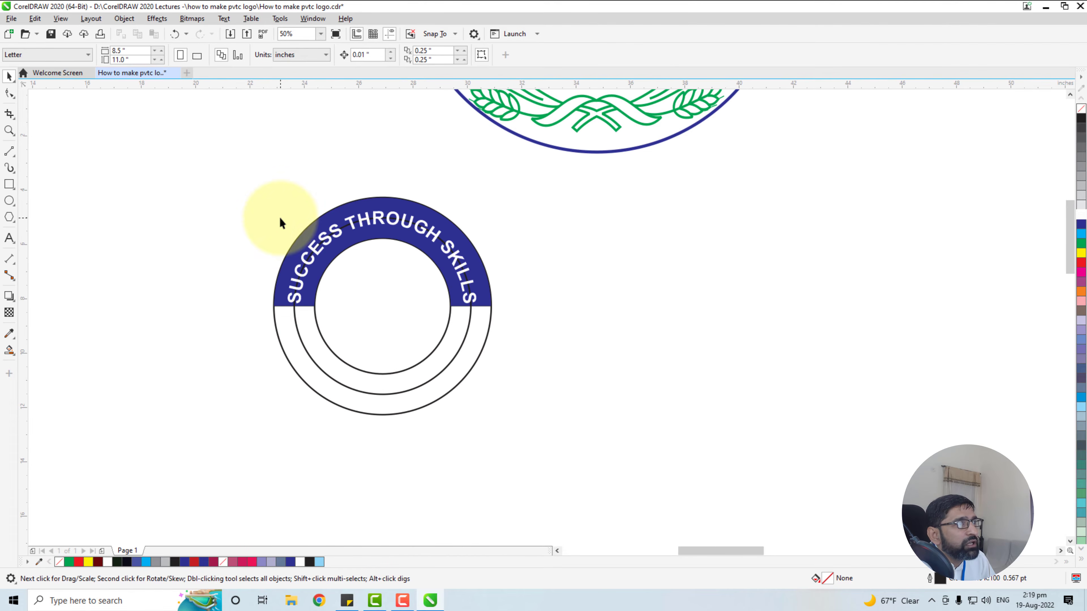
drag(240, 301, 435, 290)
scroll(583, 340, down, 1)
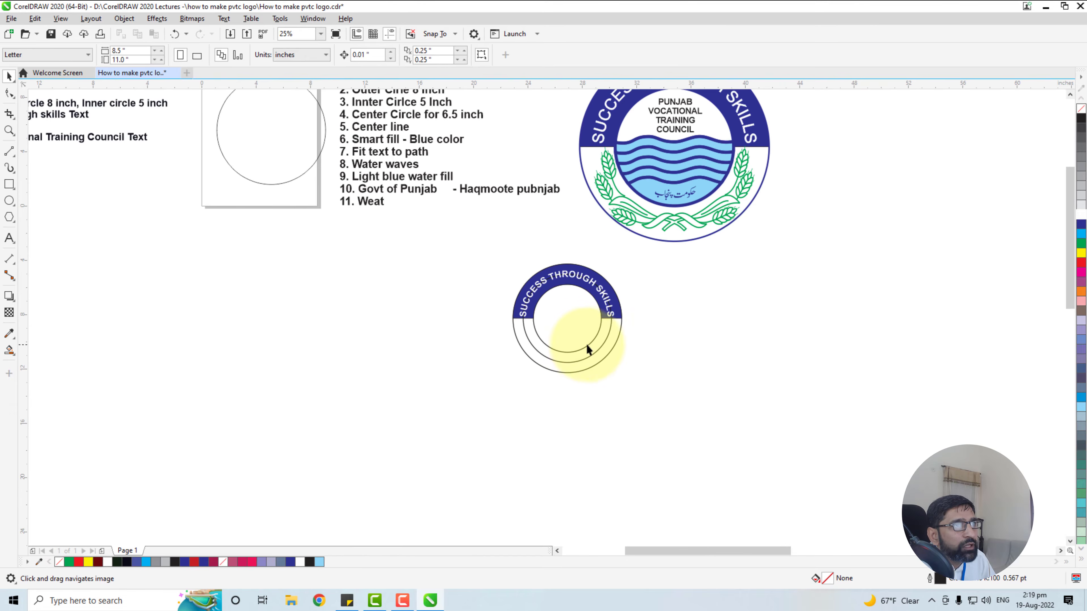
scroll(593, 340, up, 1)
scroll(589, 338, up, 1)
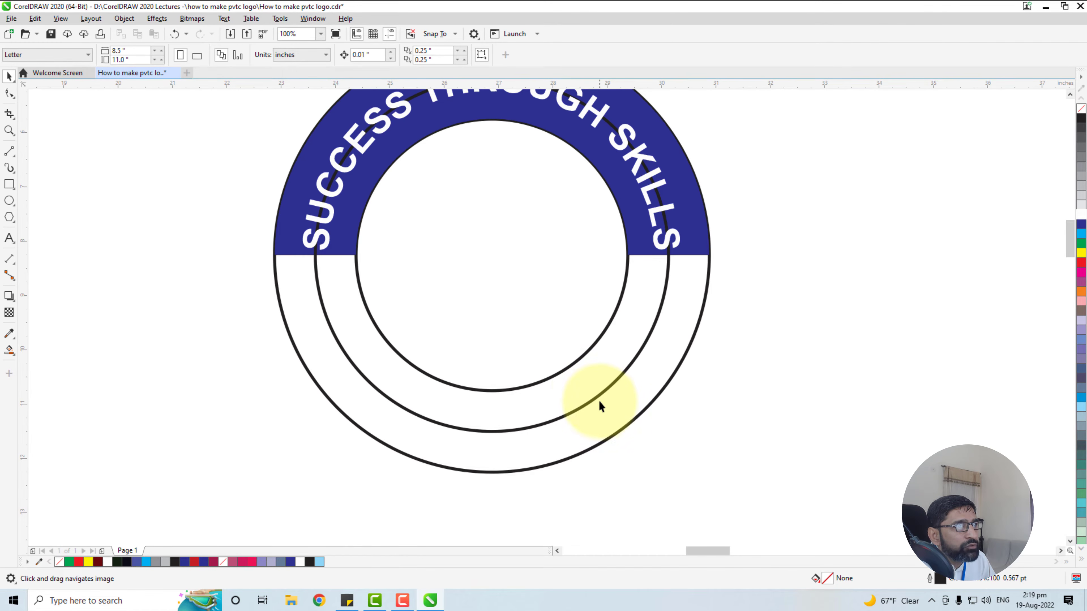
click(597, 397)
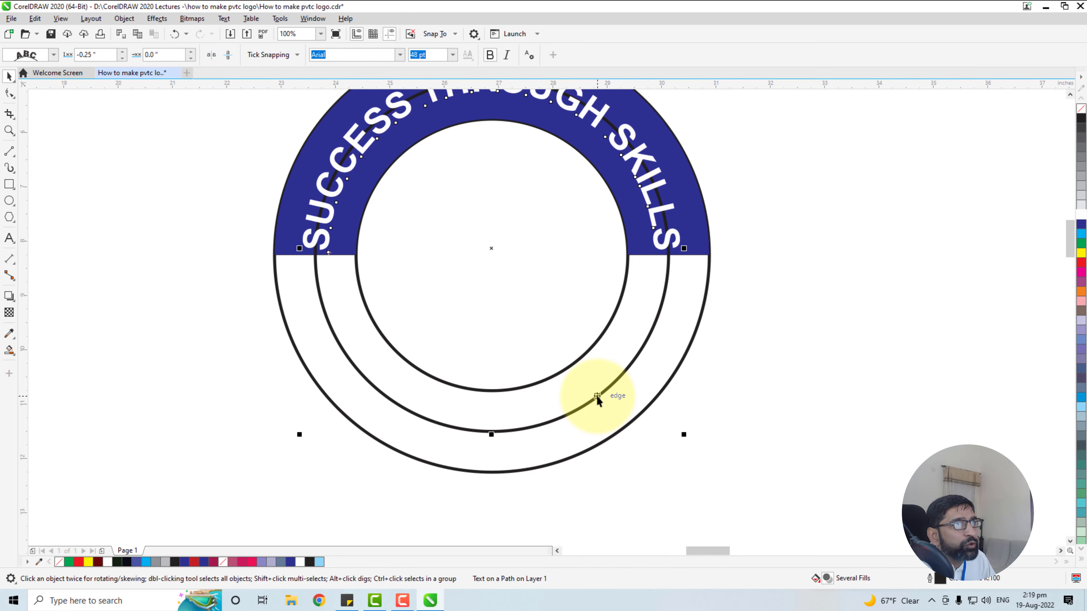
click(597, 397)
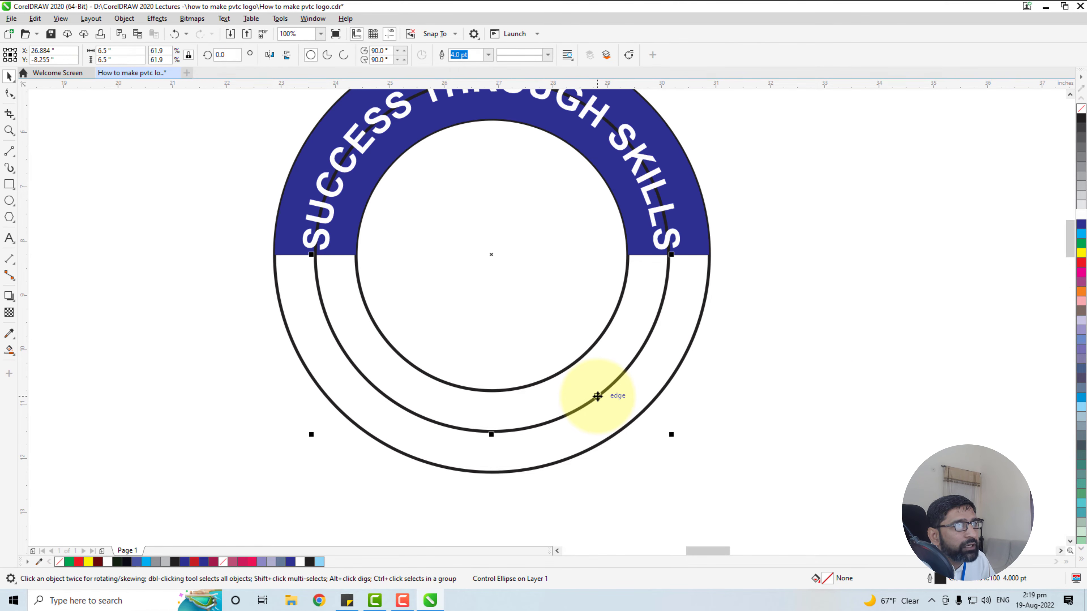
key(Delete)
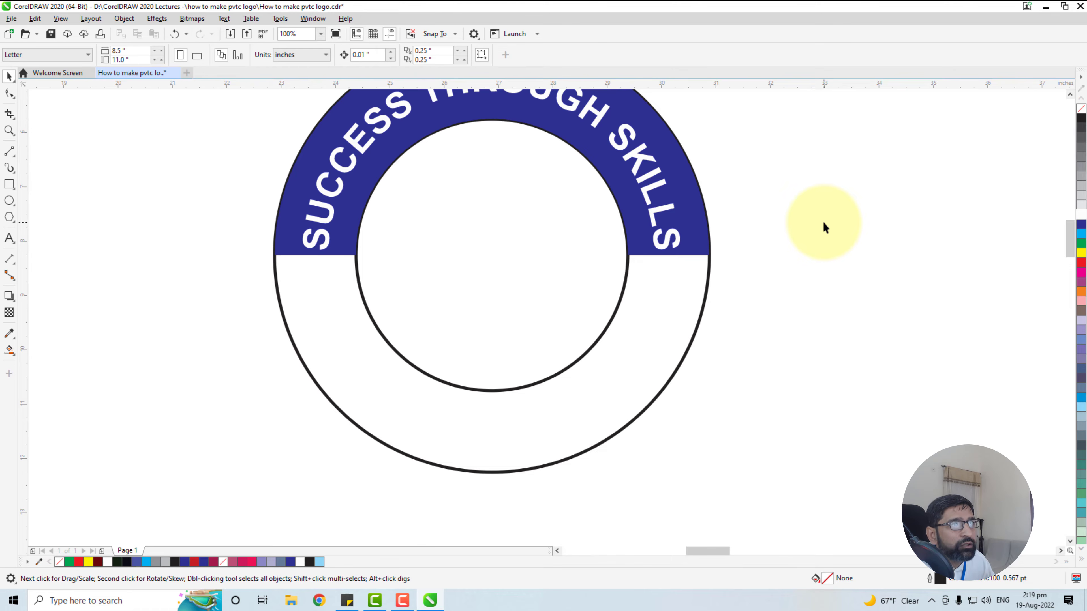
Change the outlines of the inner and outer circles of the new logo to the palette's Blue colour
scroll(688, 357, down, 4)
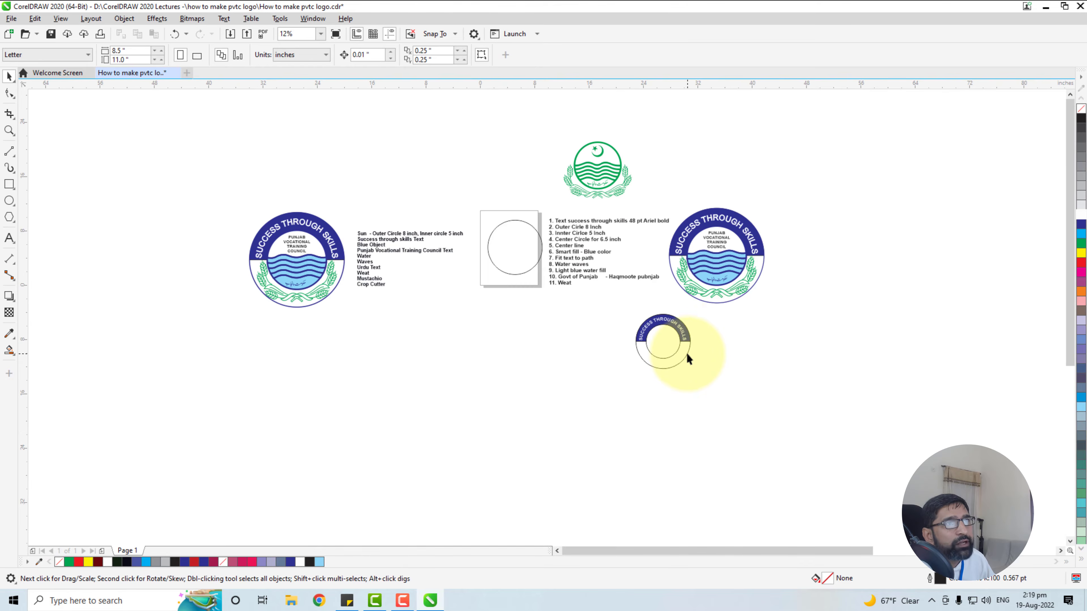
scroll(721, 347, up, 1)
click(616, 368)
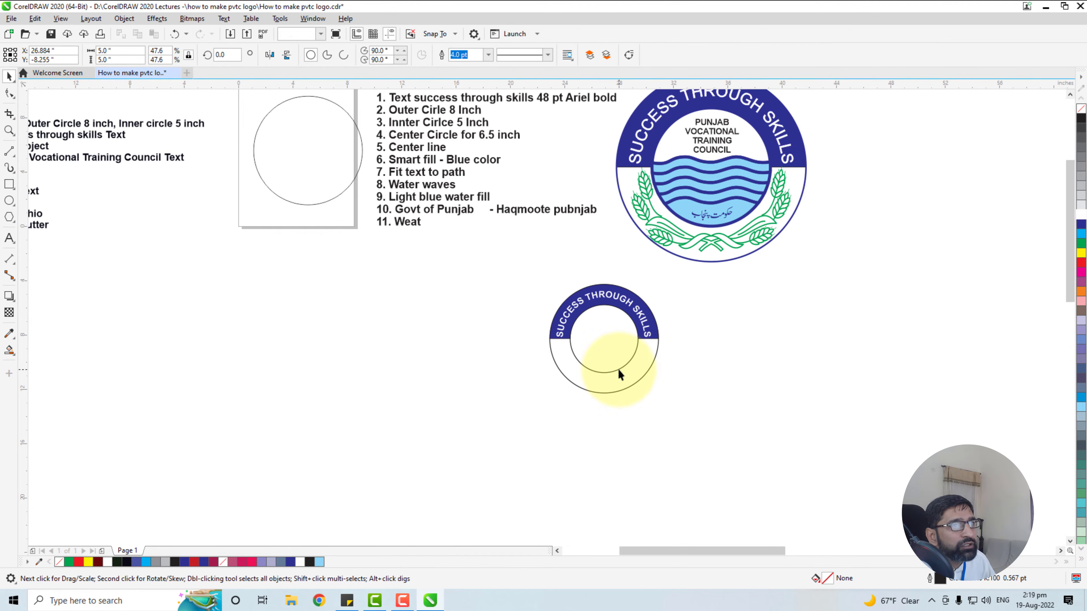
right_click(1080, 231)
click(625, 389)
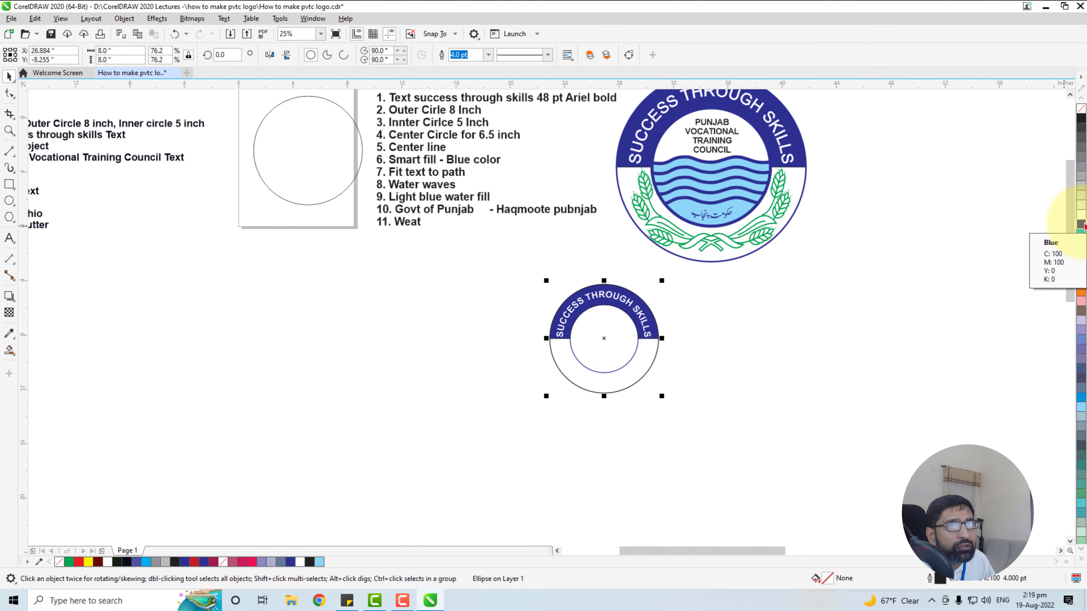
right_click(1082, 227)
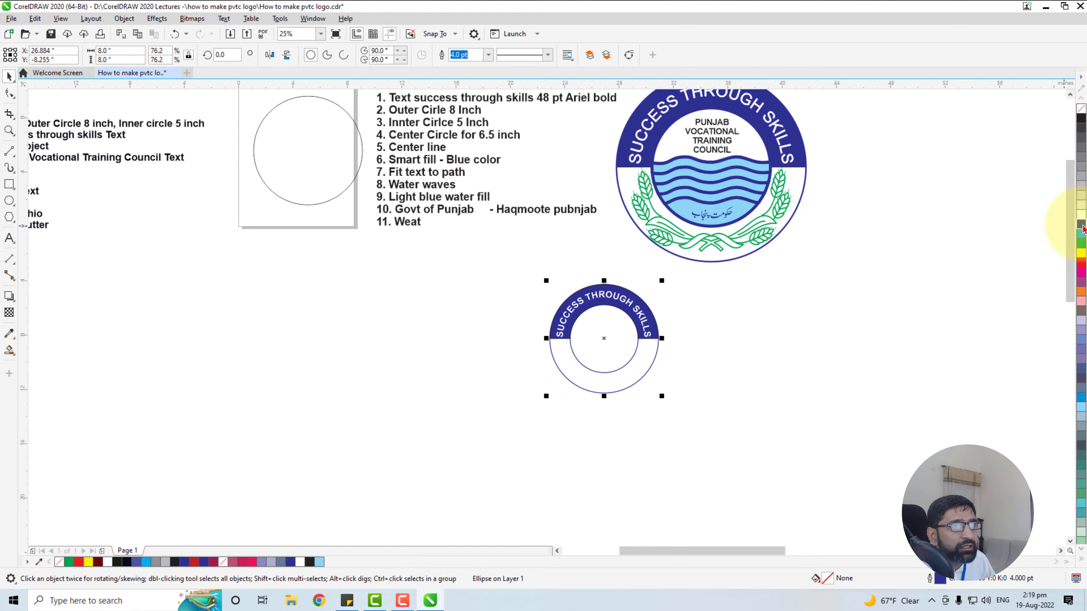
click(720, 341)
drag(719, 342, 692, 469)
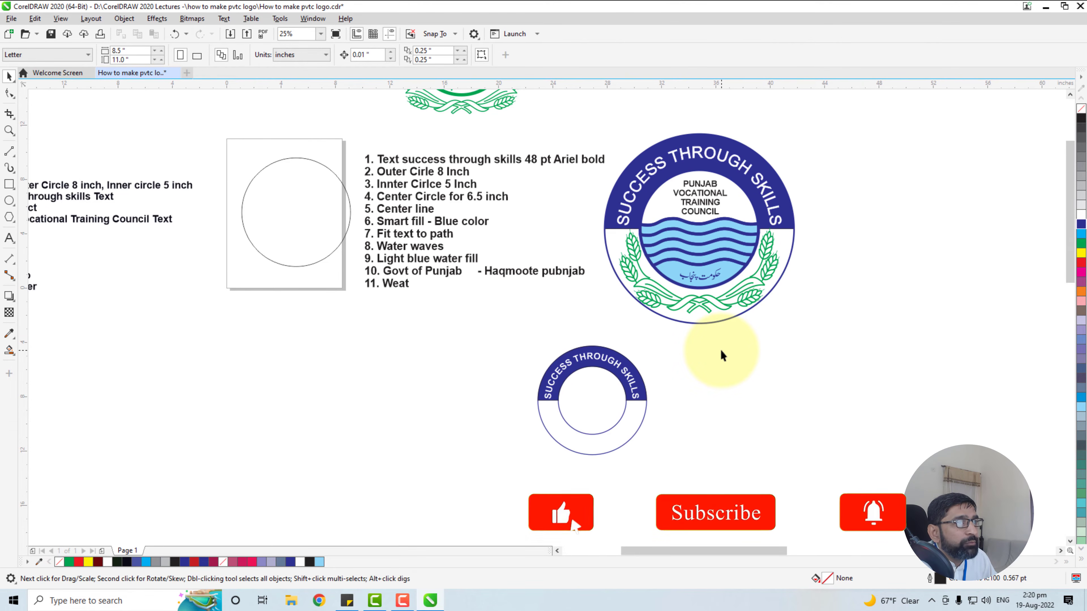
drag(722, 353, 753, 444)
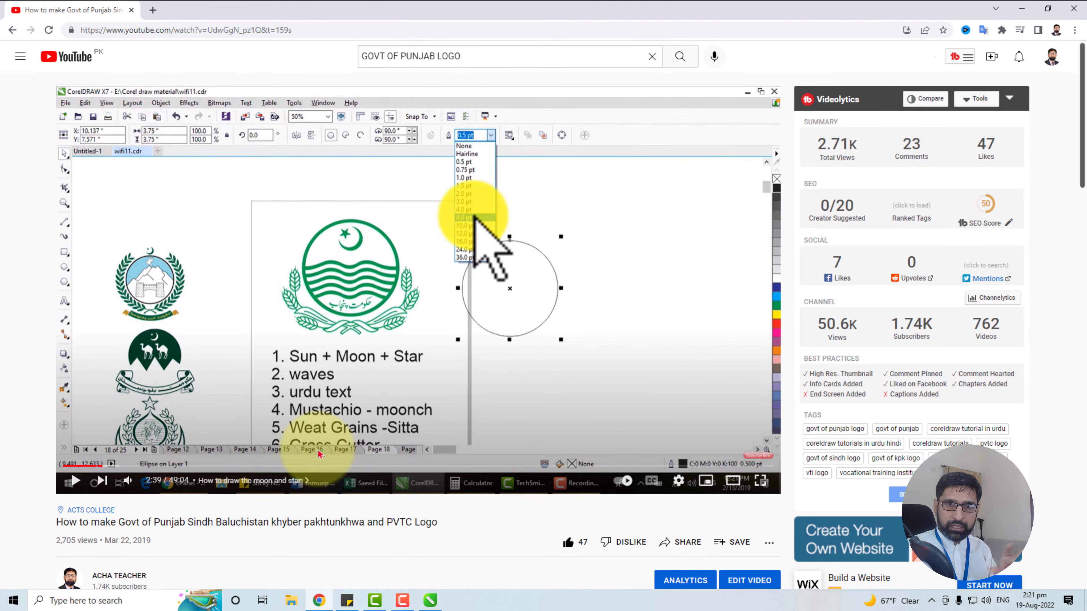
Switch to the YouTube logo tutorial, expand its description and examine the chapter list, especially 05:27 How to draw waves
scroll(317, 465, down, 5)
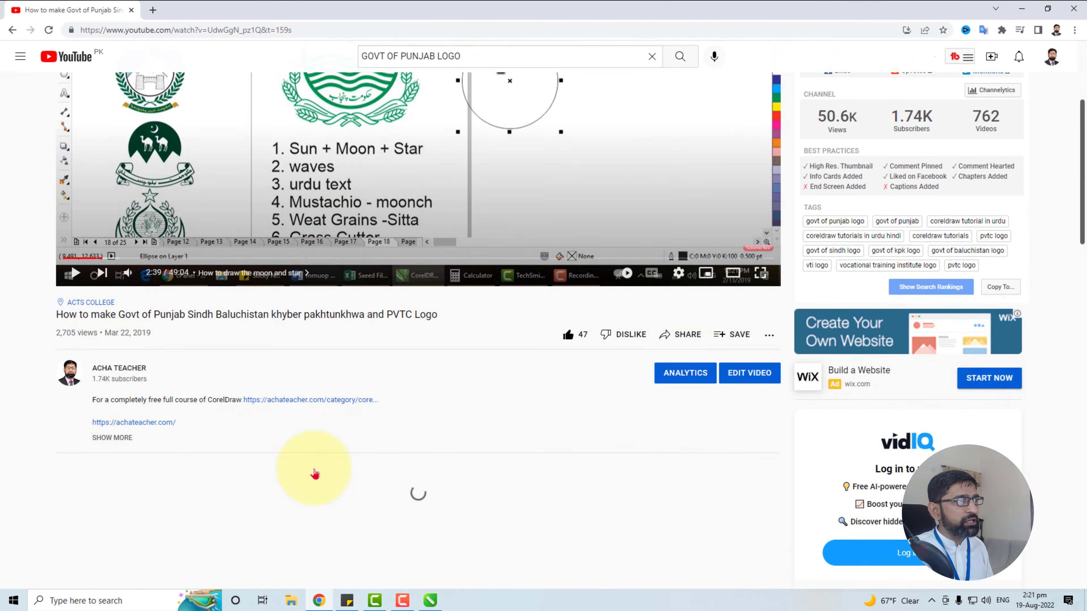
scroll(314, 474, down, 5)
click(116, 232)
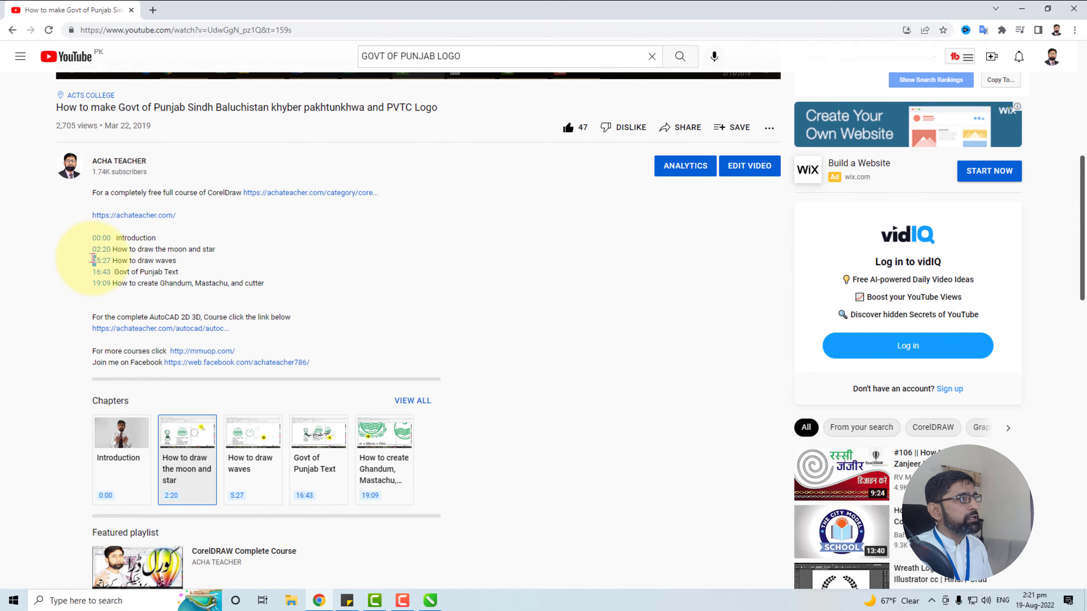
drag(93, 260, 108, 259)
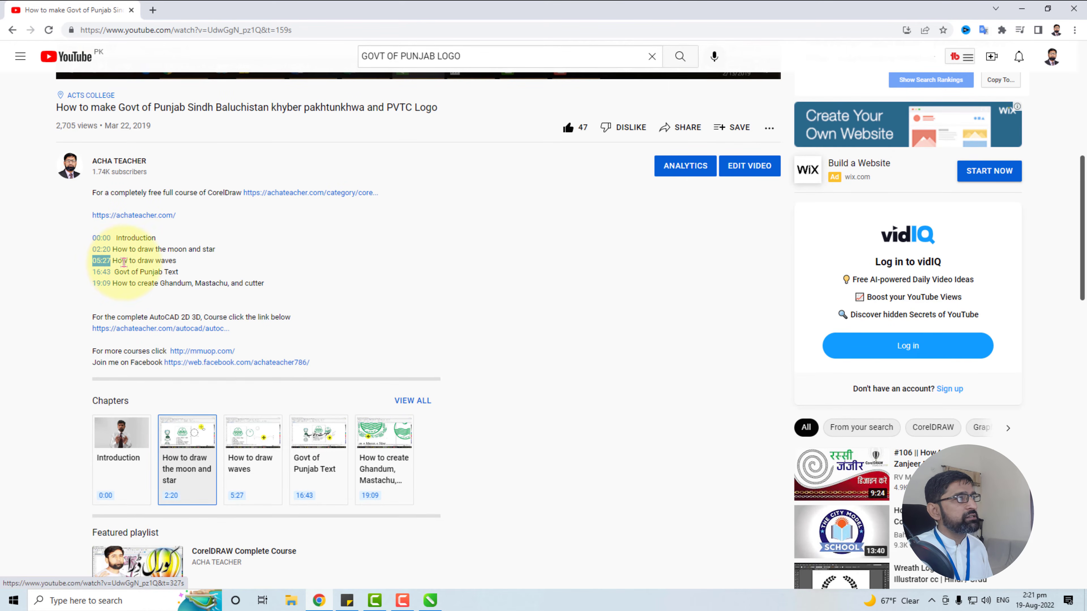
drag(114, 260, 176, 260)
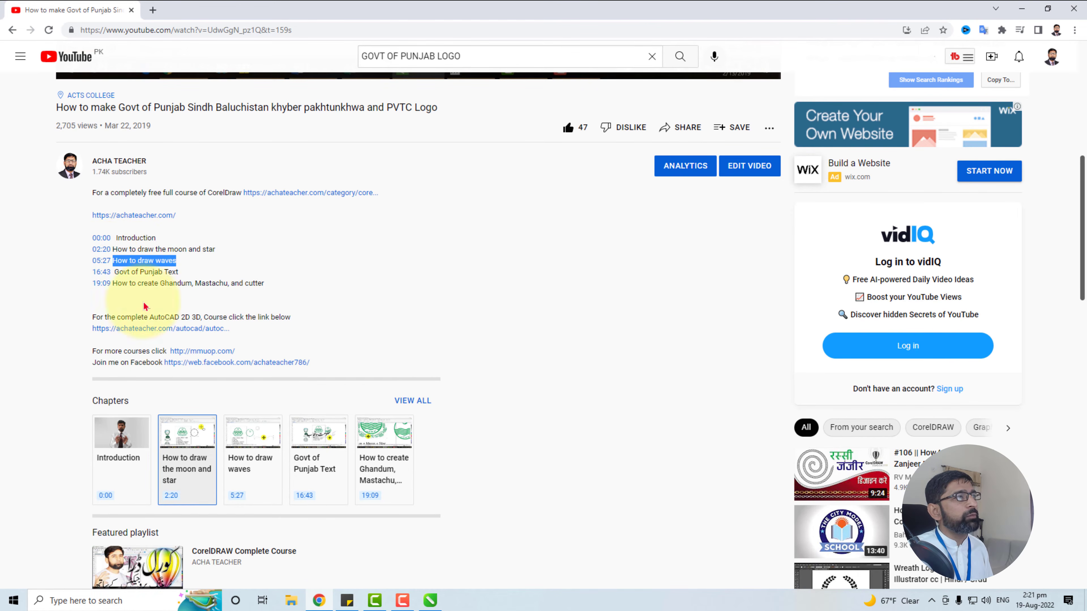
scroll(424, 285, up, 8)
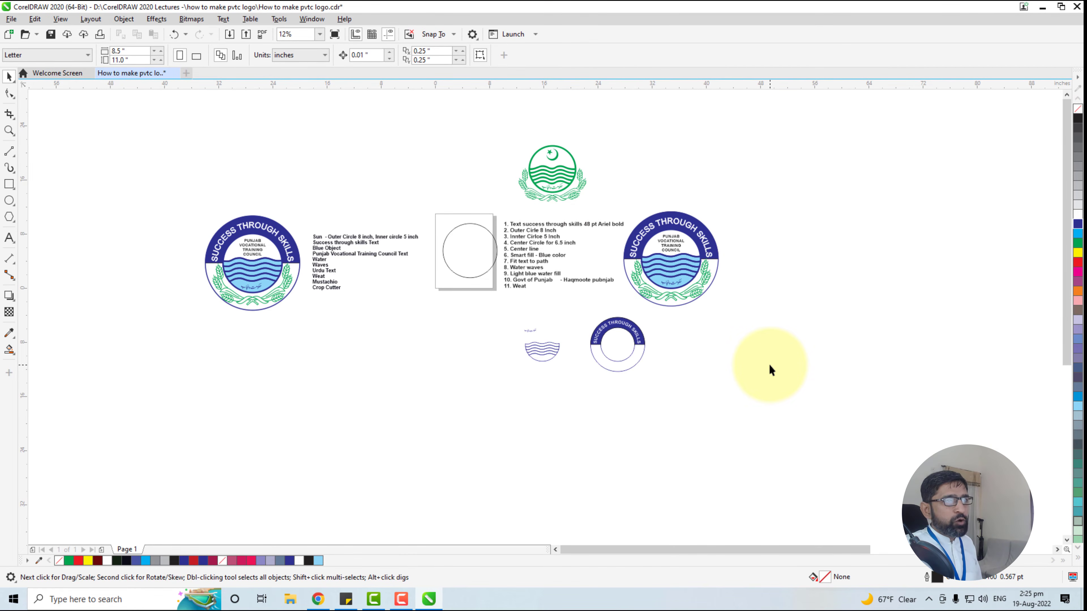
scroll(617, 360, up, 2)
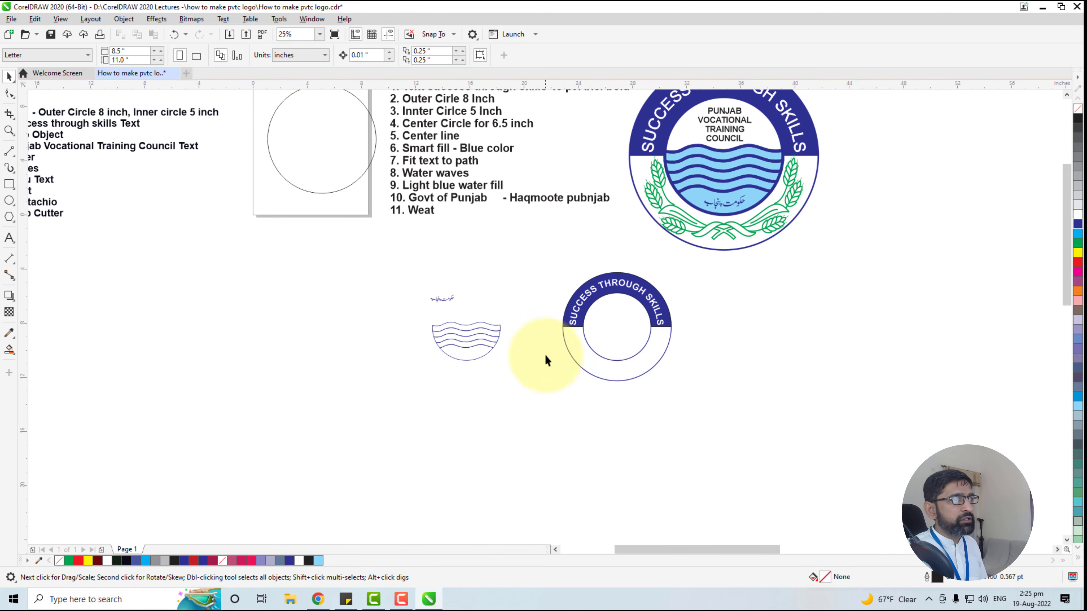
drag(394, 311, 542, 384)
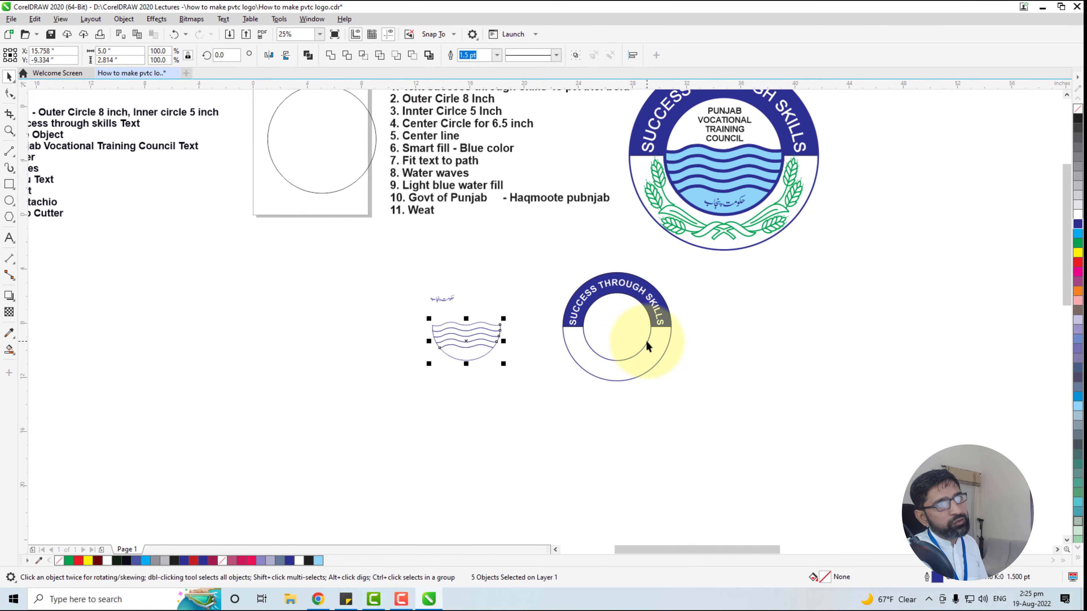
scroll(613, 426, down, 2)
click(522, 379)
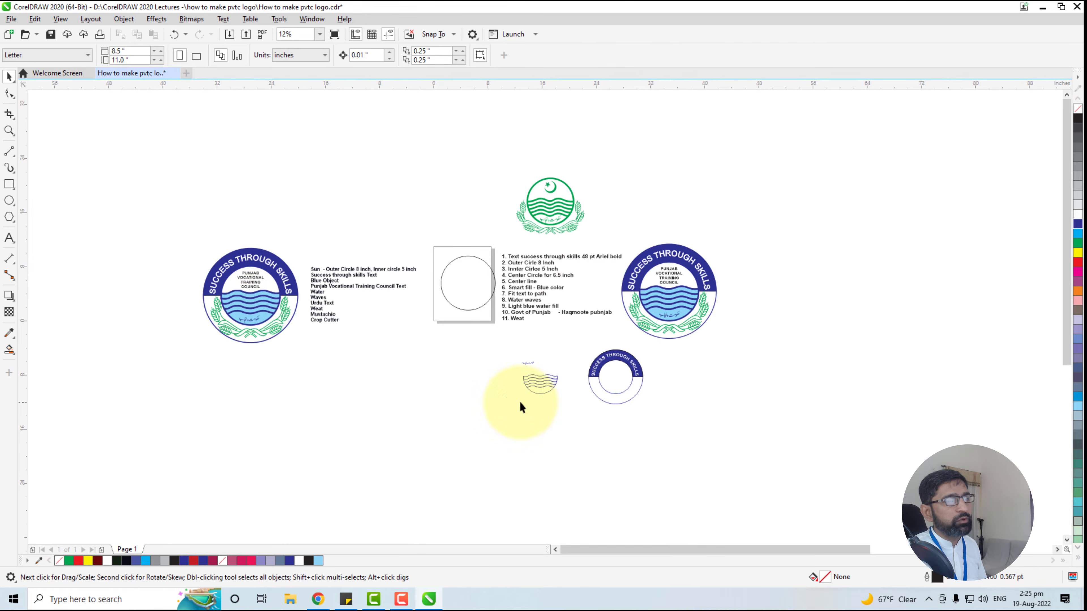
In CorelDRAW, select the complete water wave drawing and move it into the lower half of the new logo's inner circle
scroll(667, 395, up, 2)
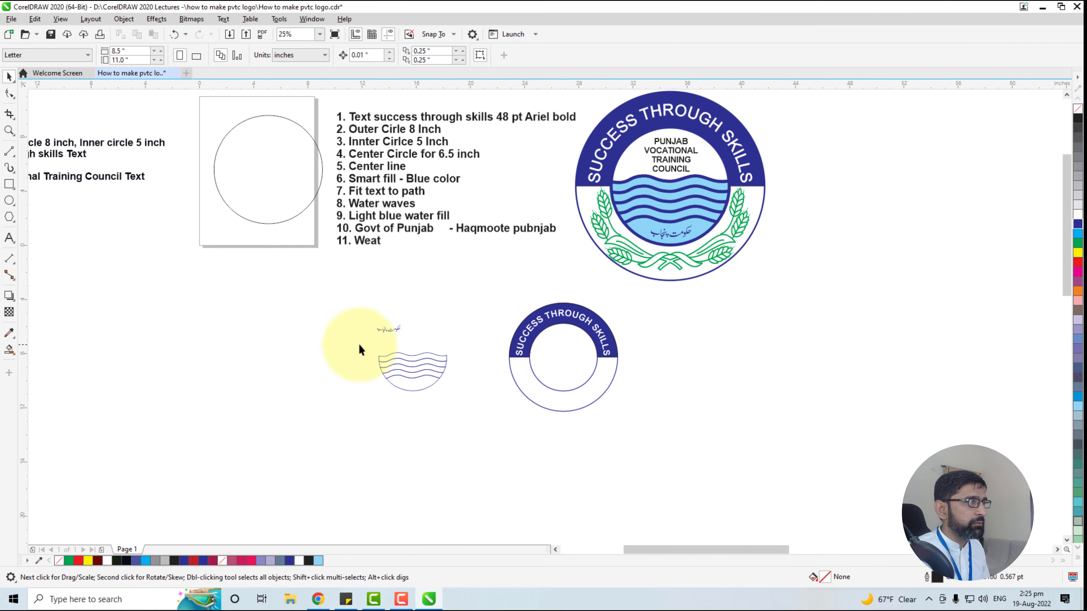
drag(358, 343, 492, 425)
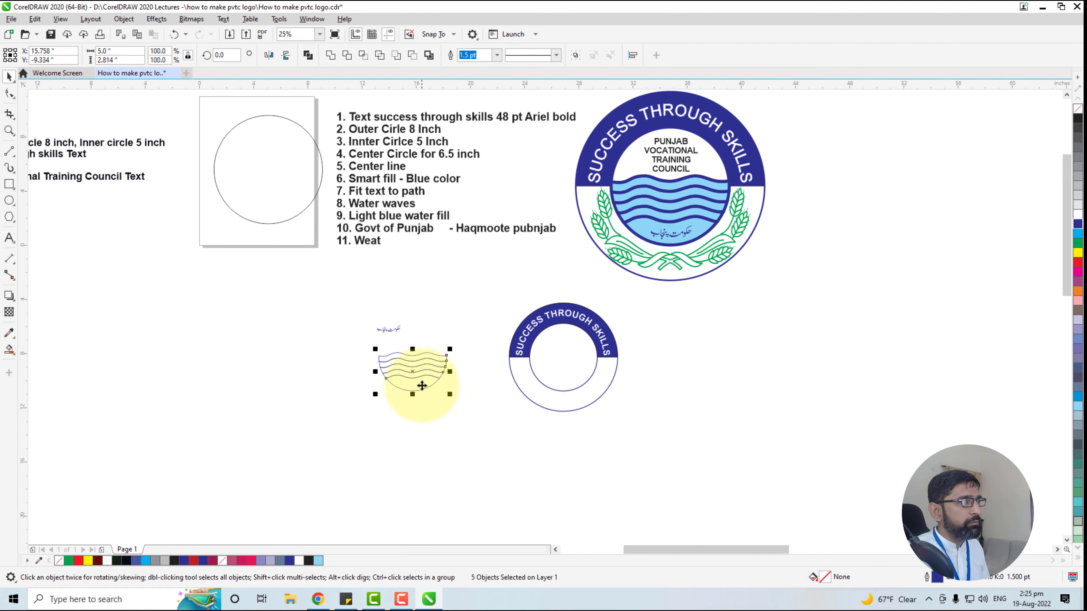
drag(418, 379, 564, 376)
Nudge the wave drawing vertically until its curved bottom edge coincides with the lower edge of the inner circle
scroll(564, 376, up, 4)
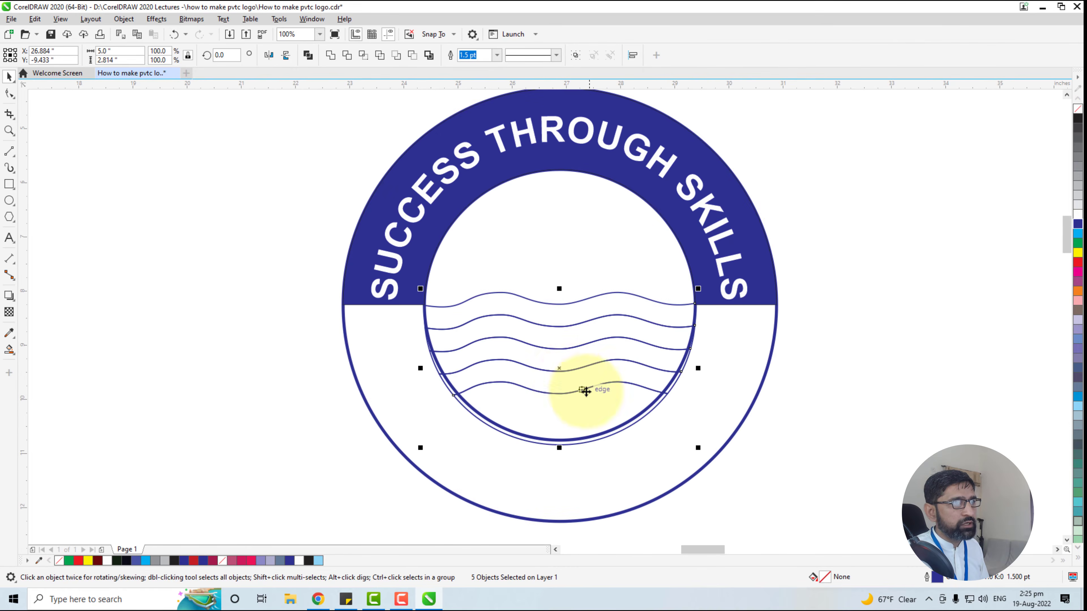
key(Down)
key(Down)
key(Down)
key(Down)
key(Up)
key(Up)
key(Up)
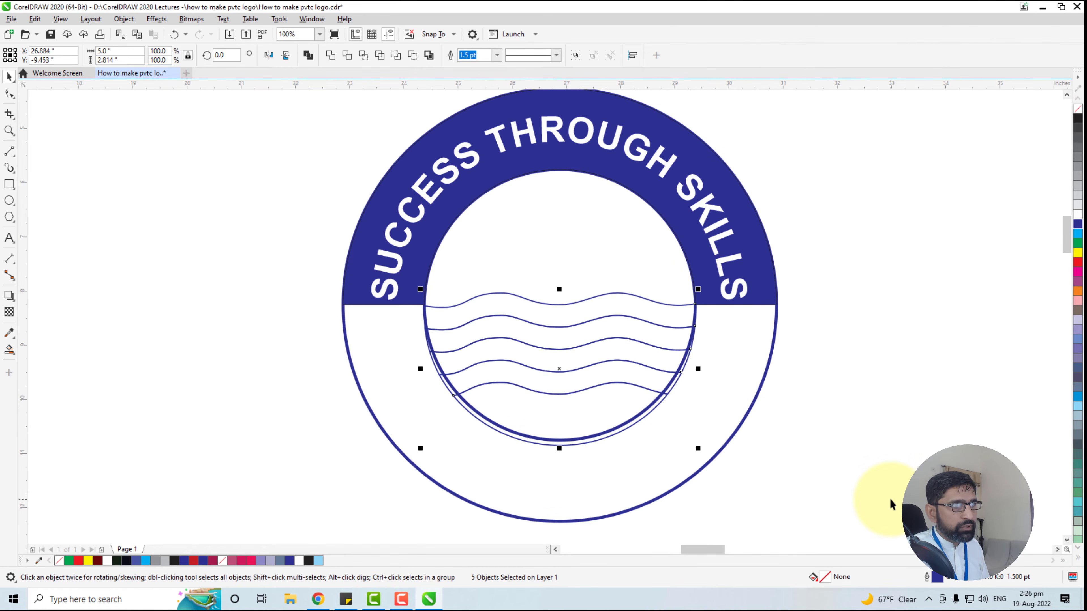
key(Up)
key(Up)
key(Up)
key(Up)
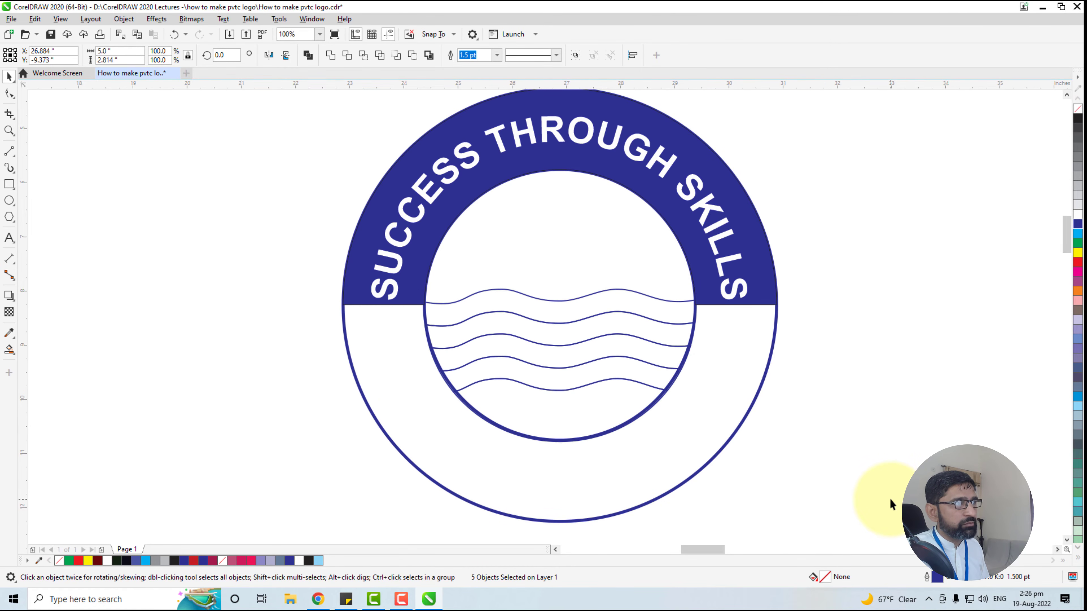
key(Up)
click(870, 417)
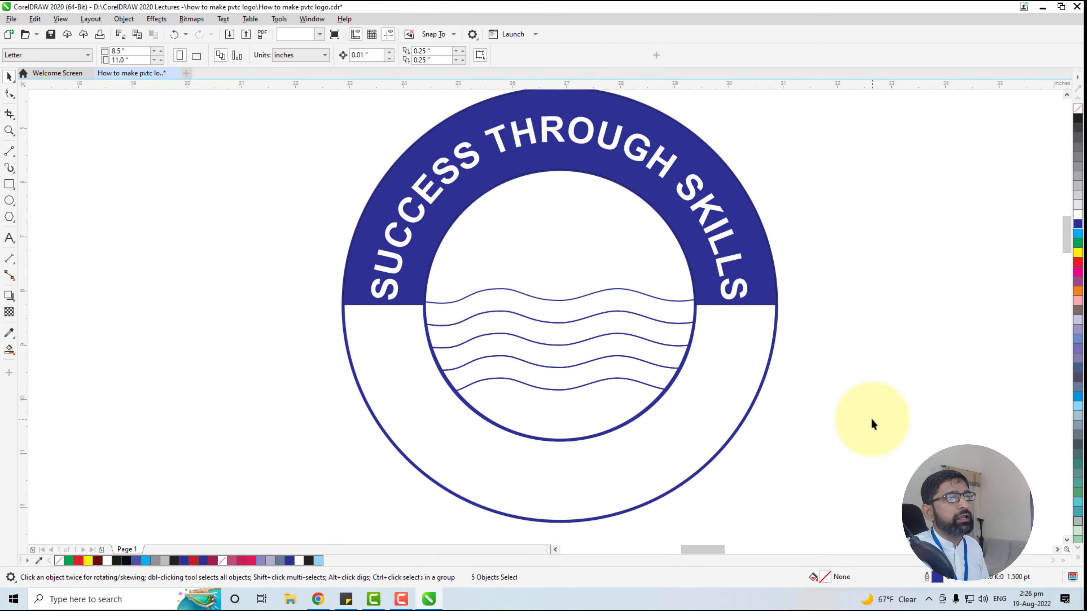
Set up the Smart Fill tool with its outline width set to None for filling the new logo's water
scroll(790, 414, down, 1)
drag(787, 414, 706, 420)
scroll(735, 427, down, 1)
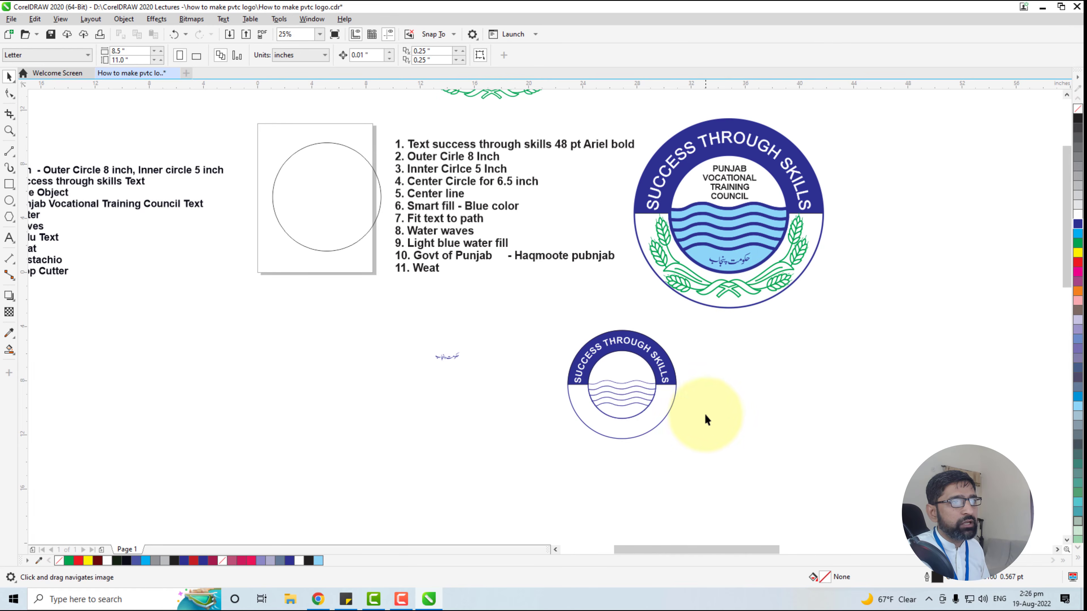
scroll(654, 431, up, 1)
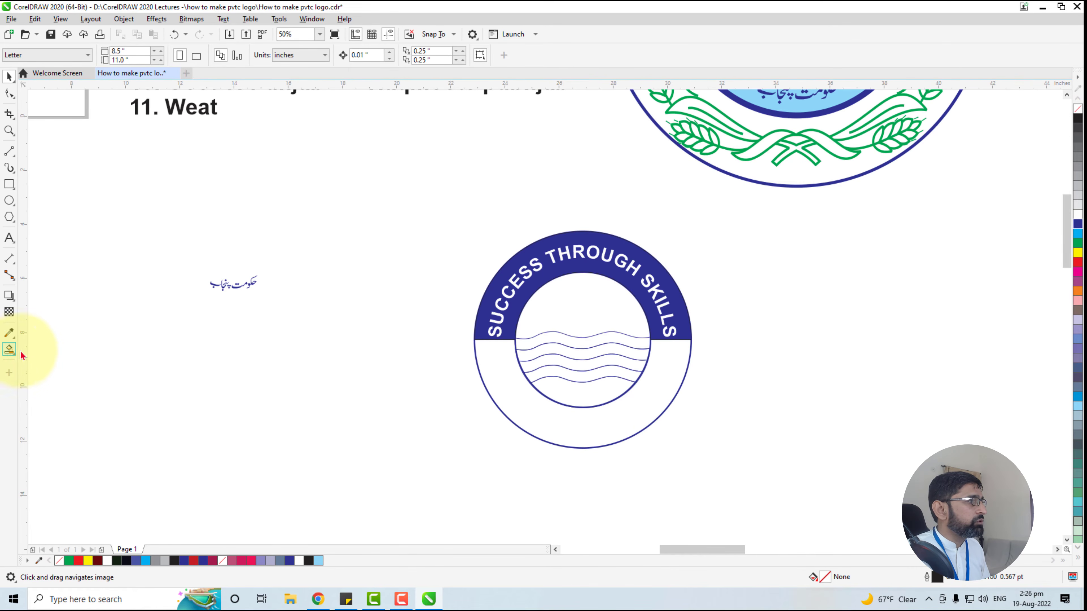
click(10, 349)
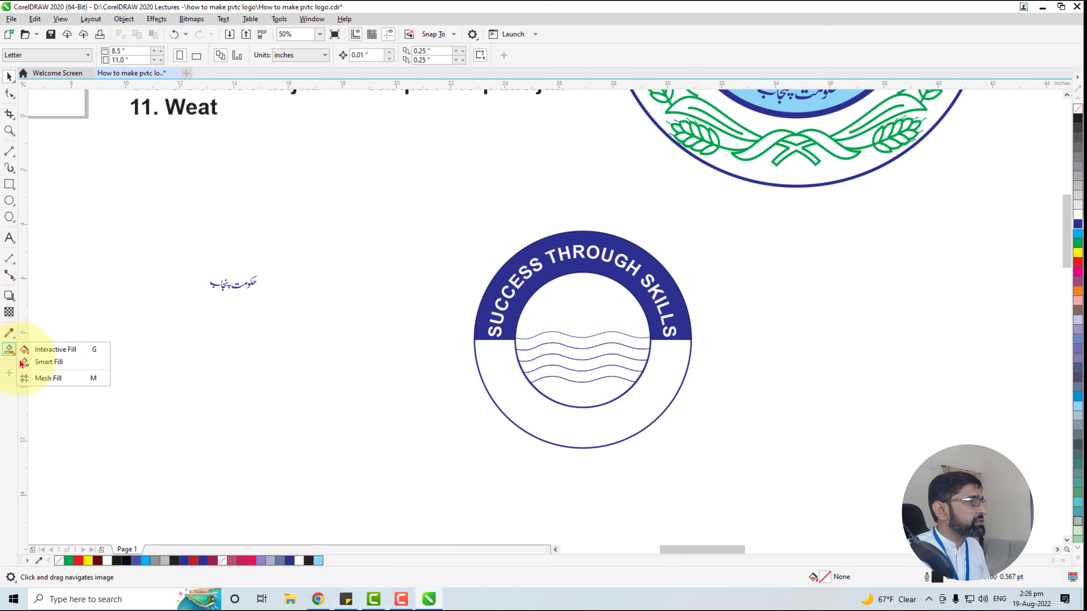
click(43, 363)
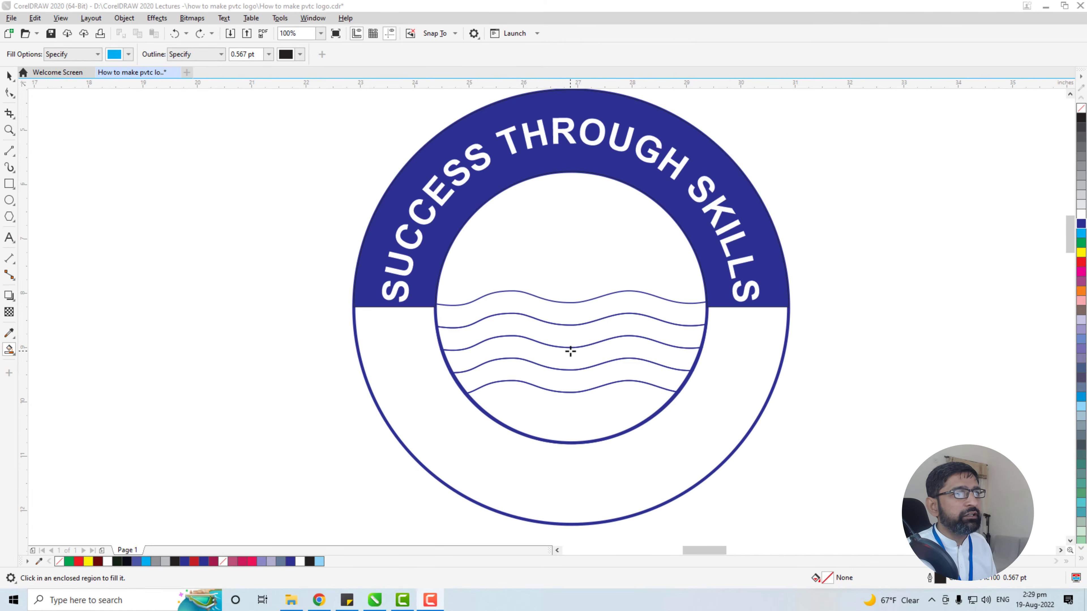
click(570, 351)
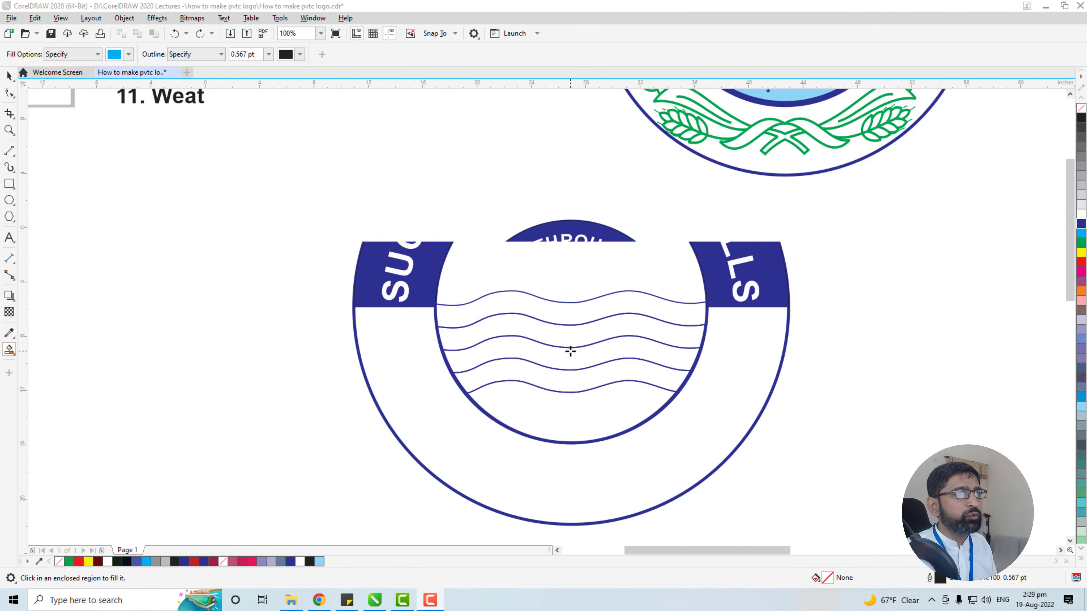
scroll(571, 350, down, 2)
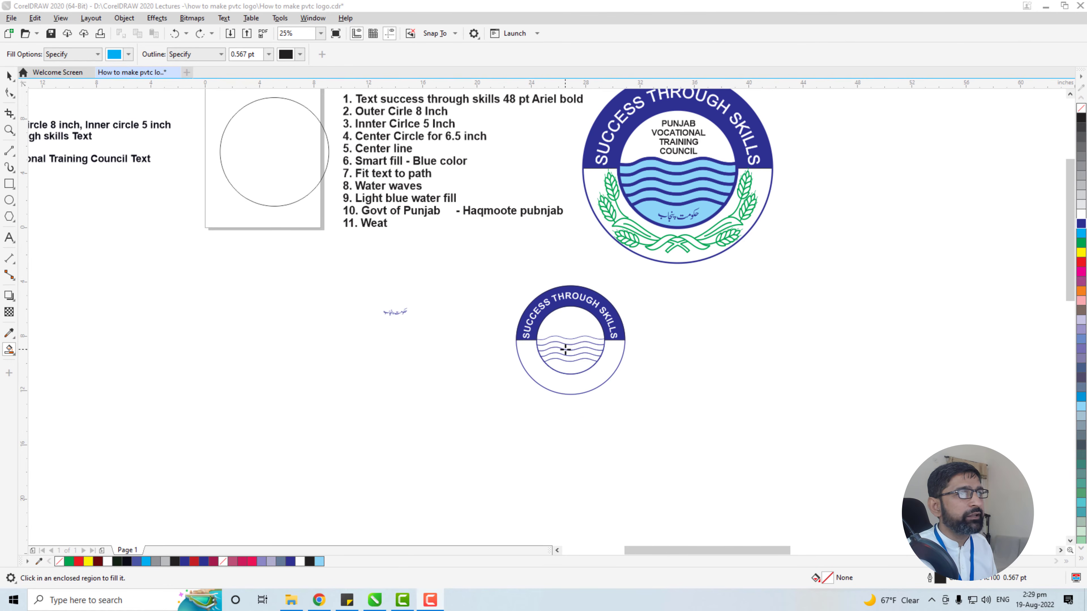
drag(565, 350, 554, 376)
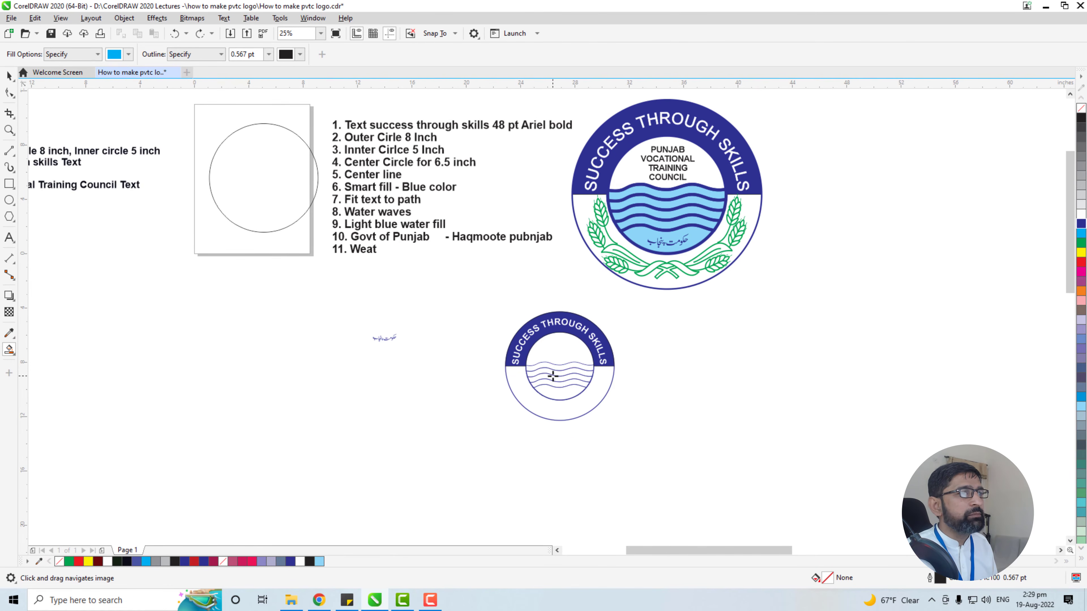
click(269, 55)
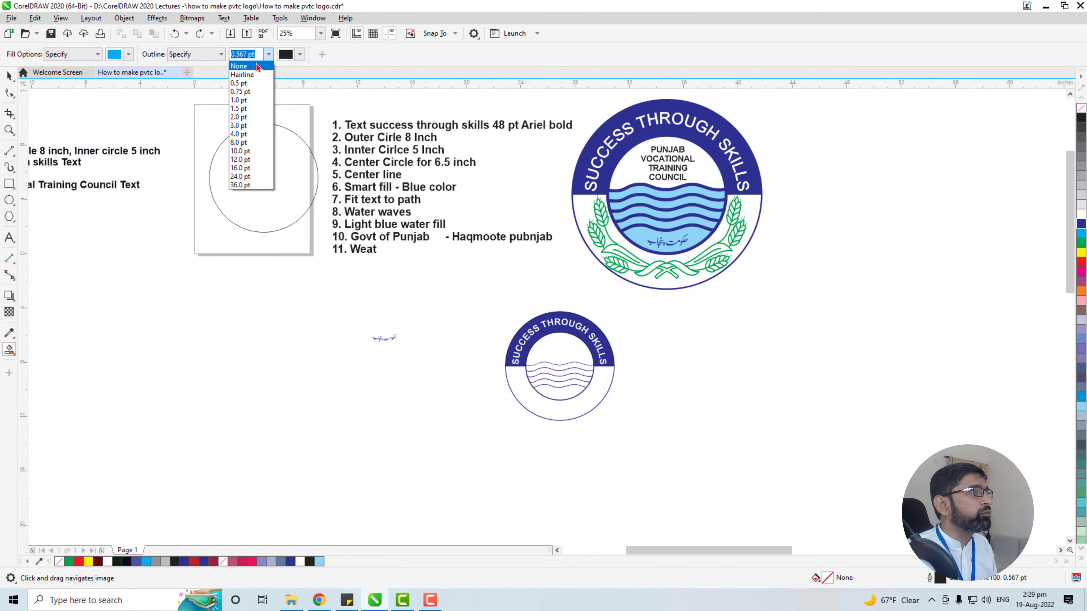
click(258, 66)
scroll(556, 381, up, 4)
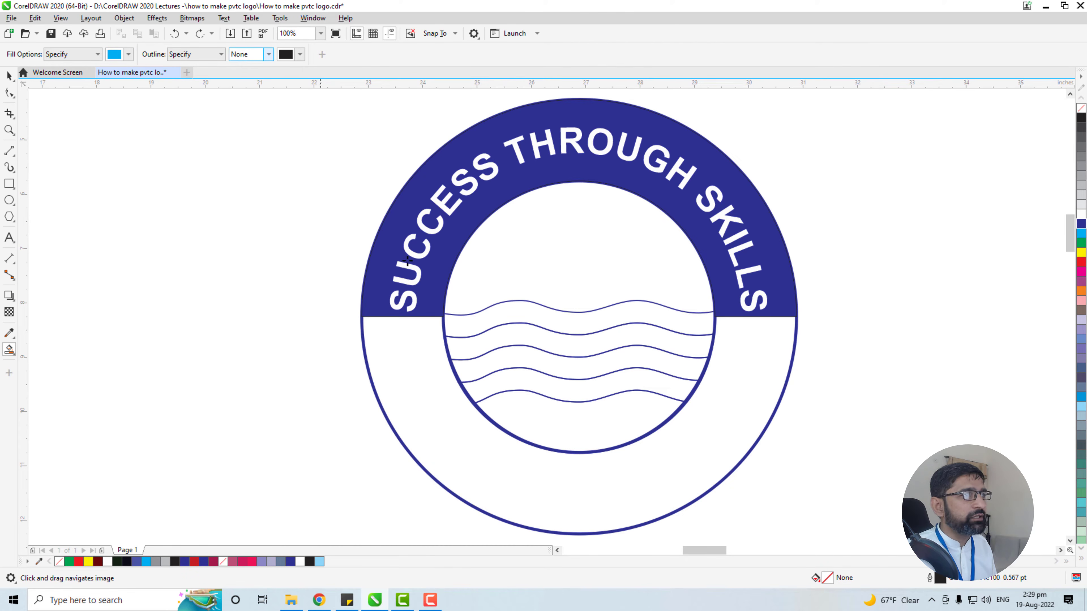
Smart-fill the bottom water area and the four wave bands above it in the new logo's inner circle with cyan
click(569, 421)
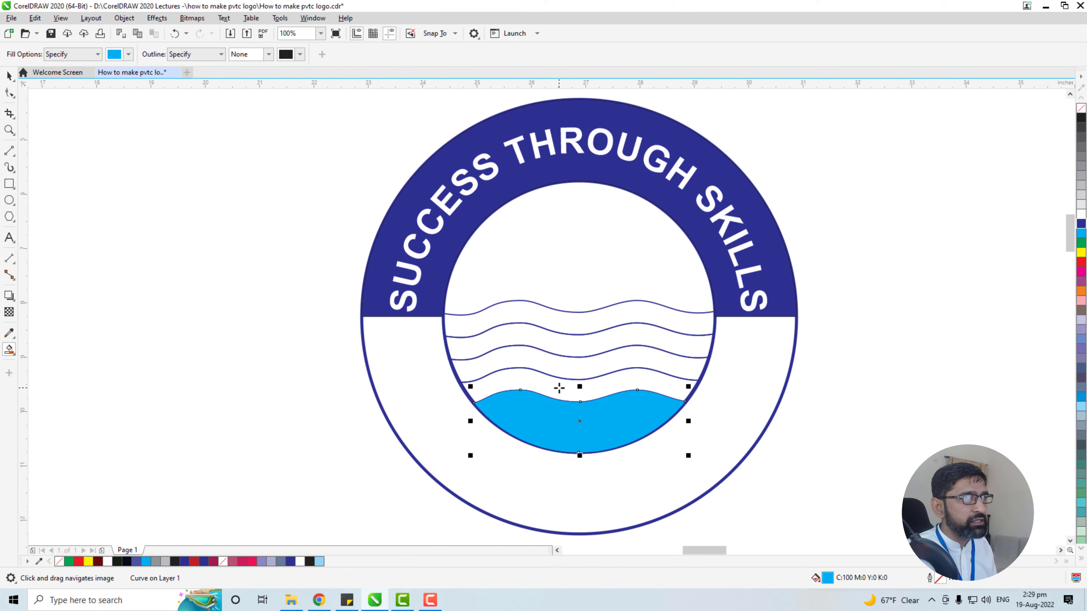
click(561, 390)
click(554, 365)
click(552, 345)
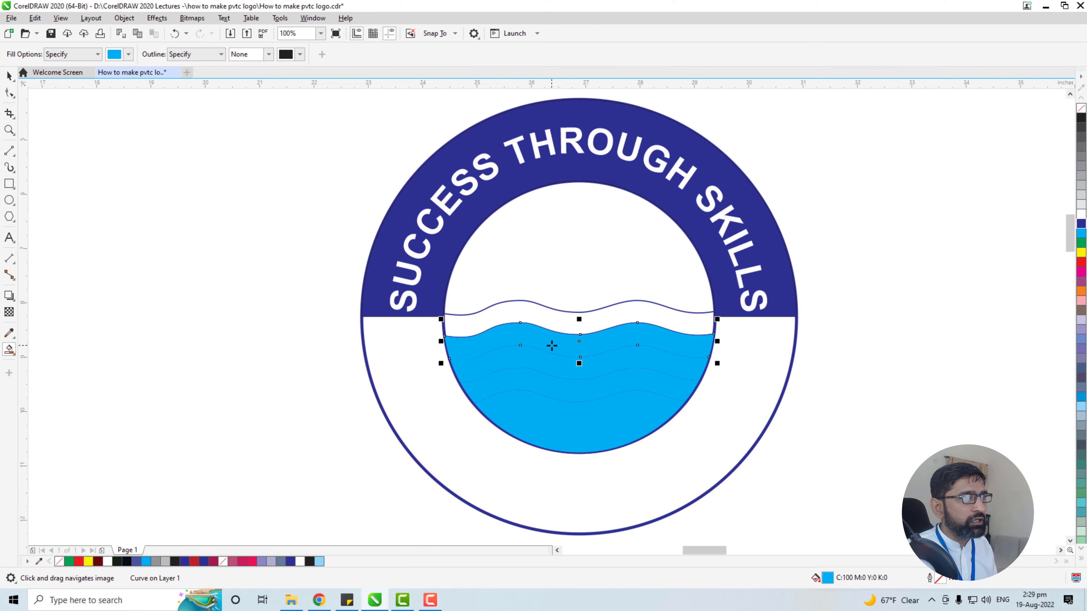
click(560, 325)
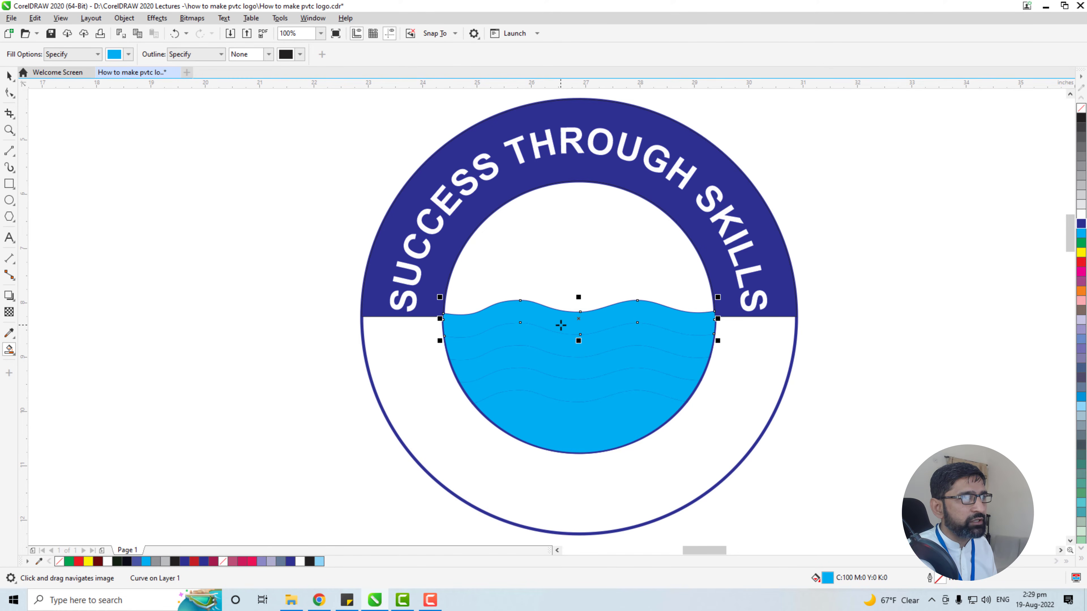
Send each of the five cyan water fills to the back, behind the blue wave lines and circle outline
key(space)
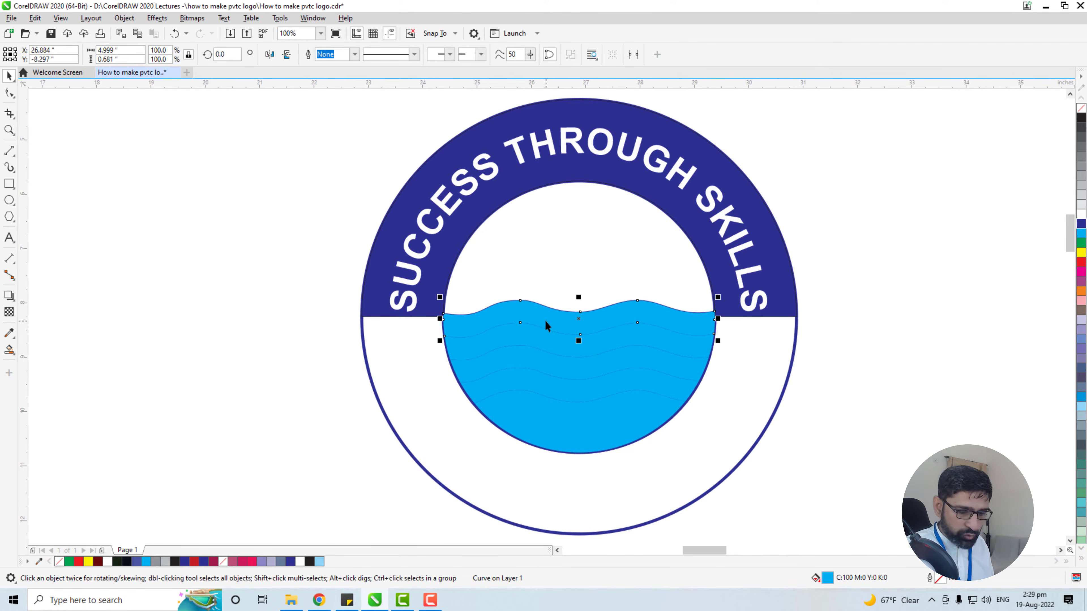
key(ctrl+End)
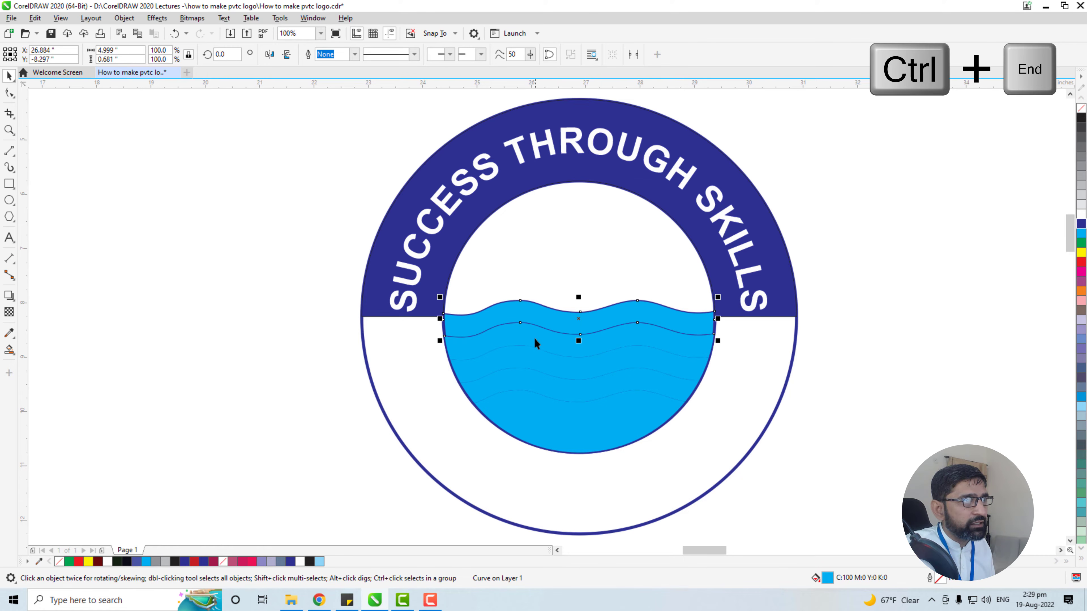
click(535, 342)
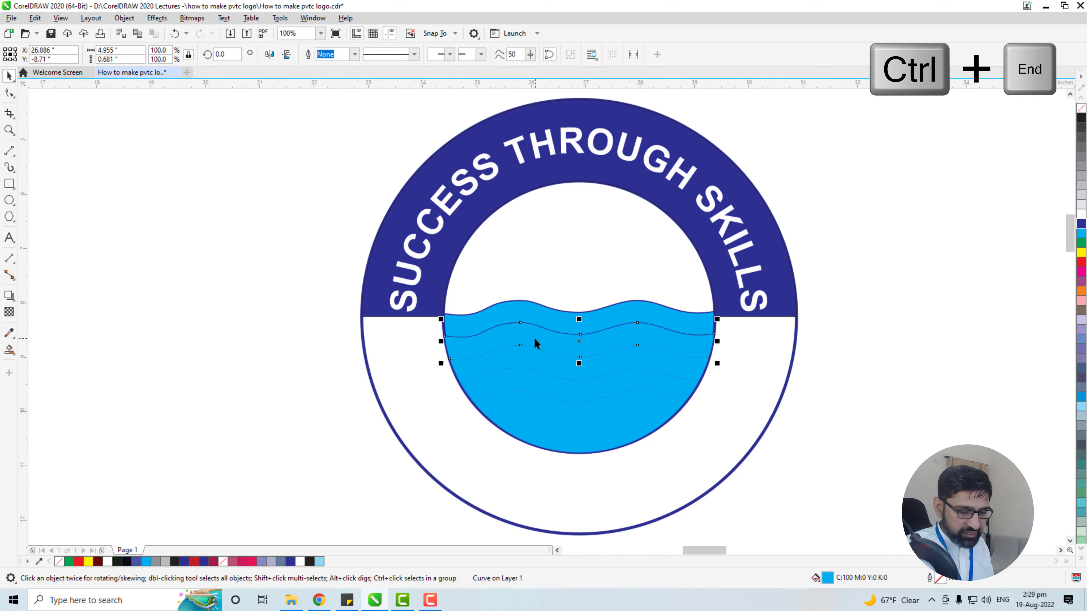
click(553, 362)
key(ctrl+End)
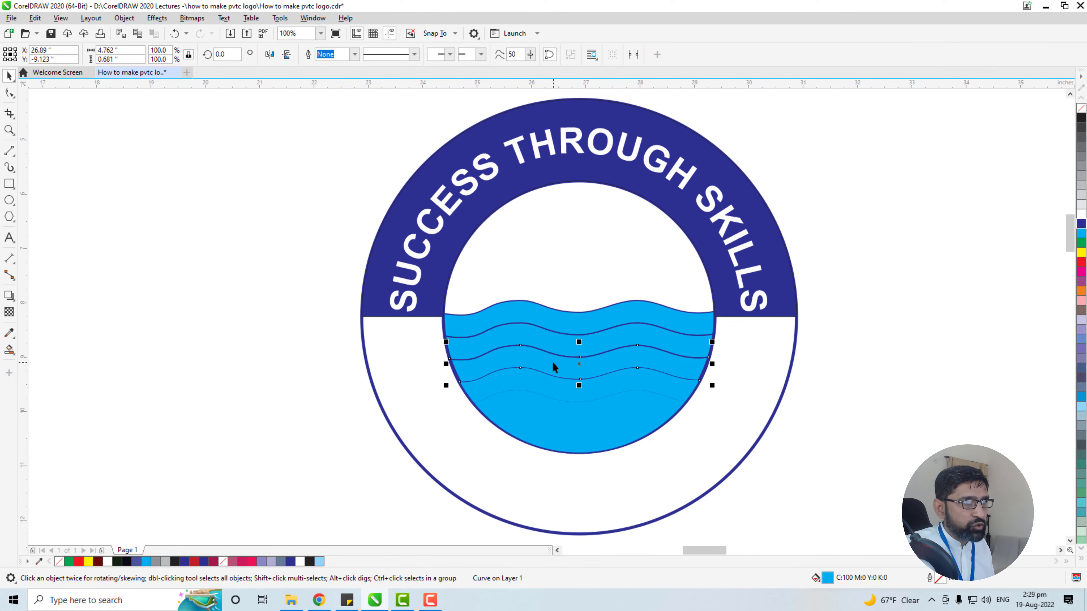
click(553, 393)
key(ctrl+End)
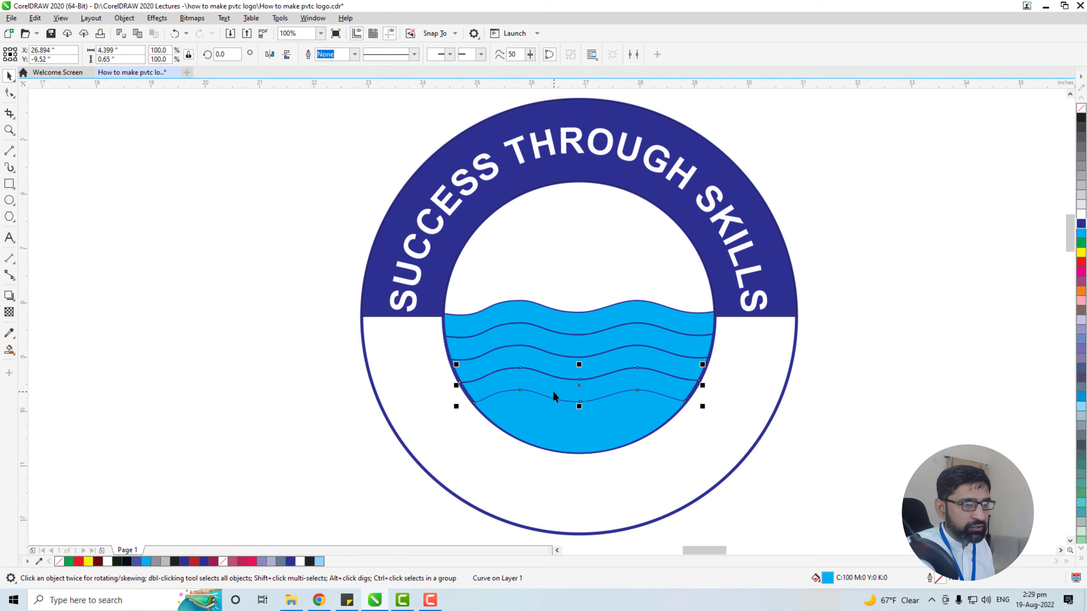
click(573, 440)
key(ctrl+End)
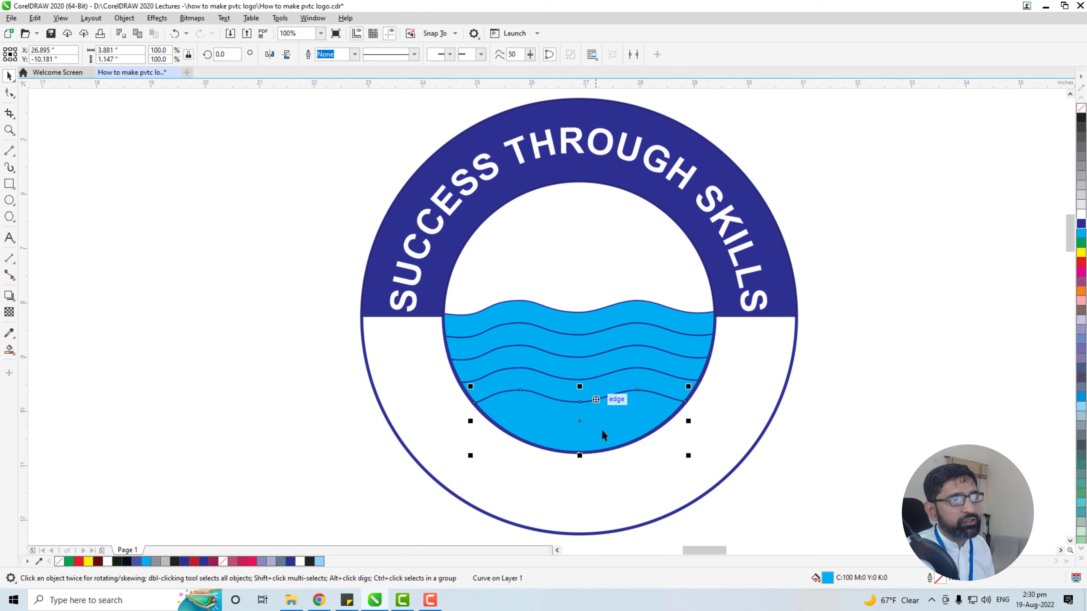
Select the small Urdu text drawing beside the new logo
scroll(451, 398, down, 2)
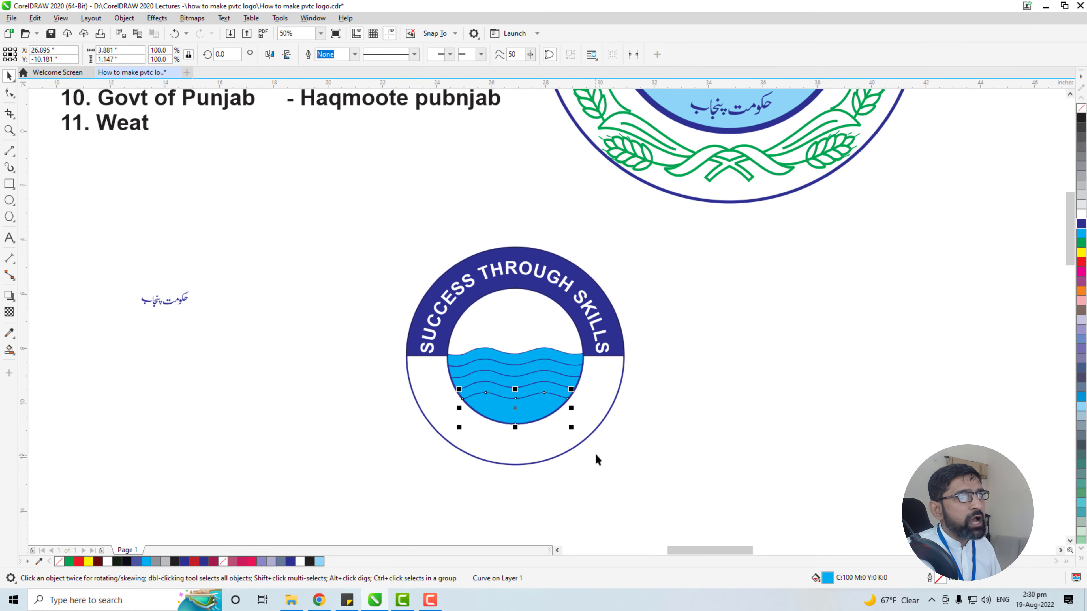
drag(605, 450, 731, 430)
scroll(839, 430, down, 1)
drag(839, 432, 739, 437)
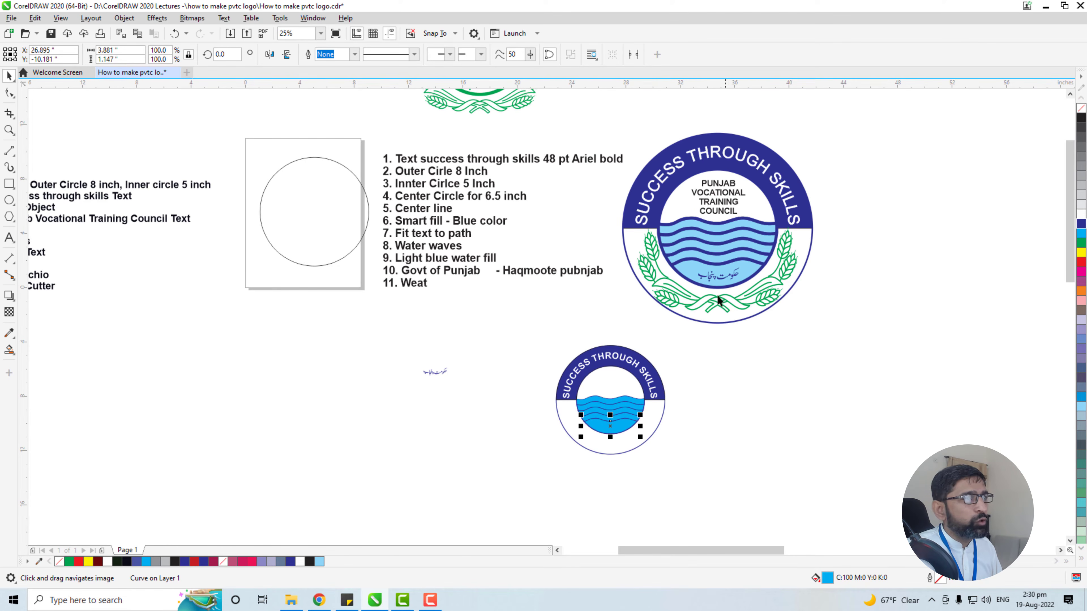
click(454, 447)
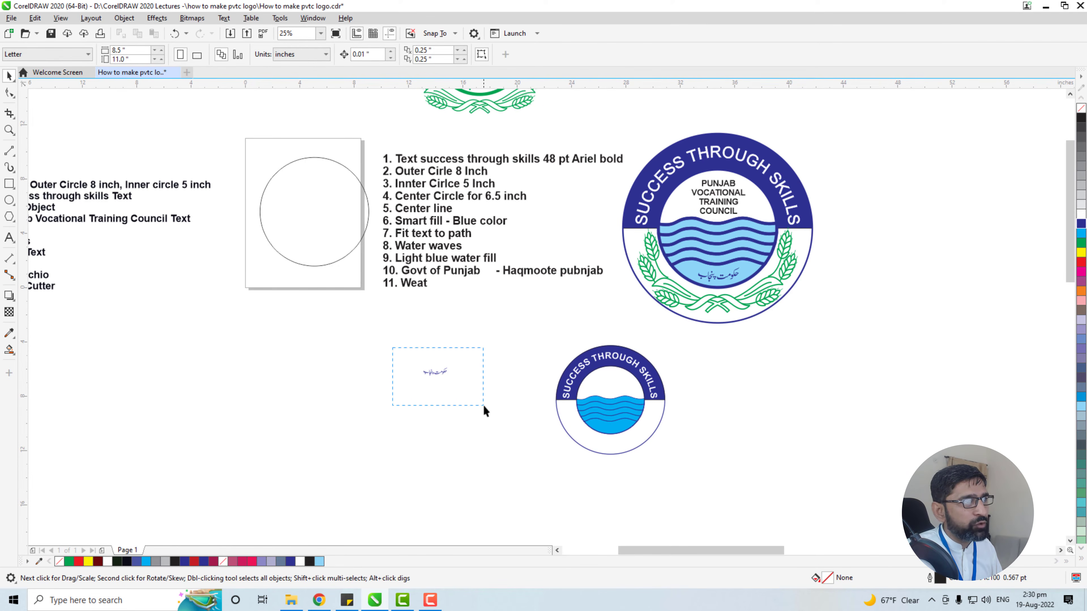
drag(483, 404, 483, 404)
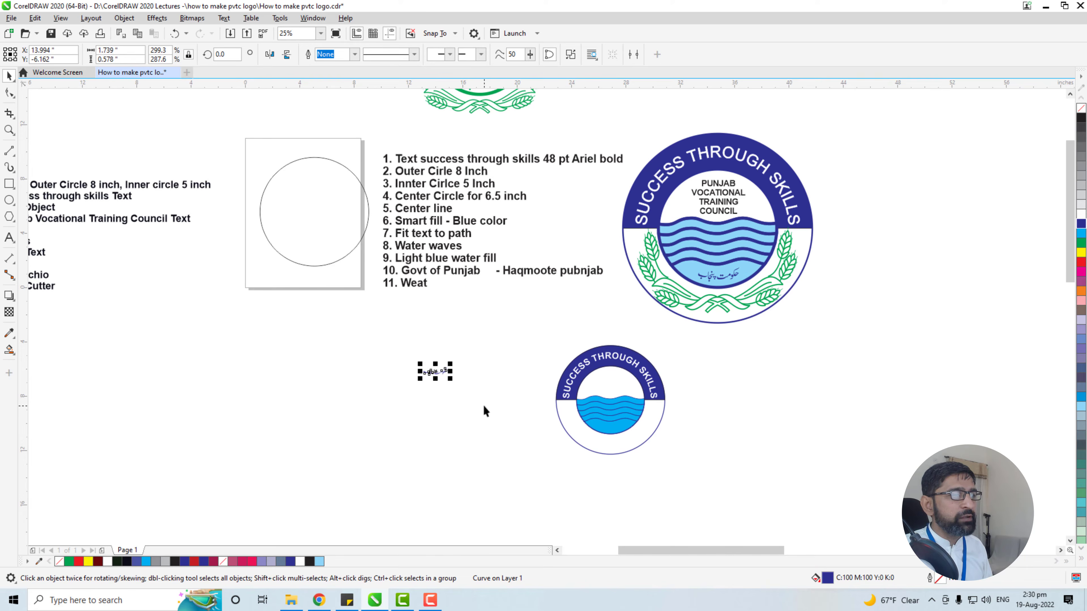
Switch to the YouTube logo tutorial and examine its chapter list, especially 16:43 Govt of Punjab Text
key(alt+Tab)
scroll(365, 502, down, 3)
scroll(367, 504, down, 5)
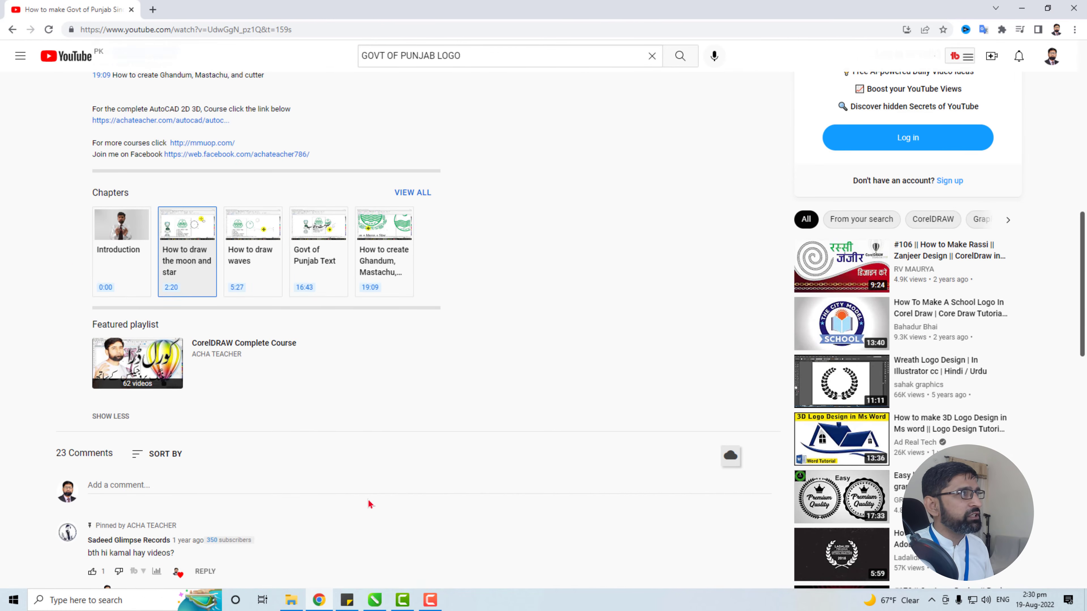
scroll(370, 497, up, 4)
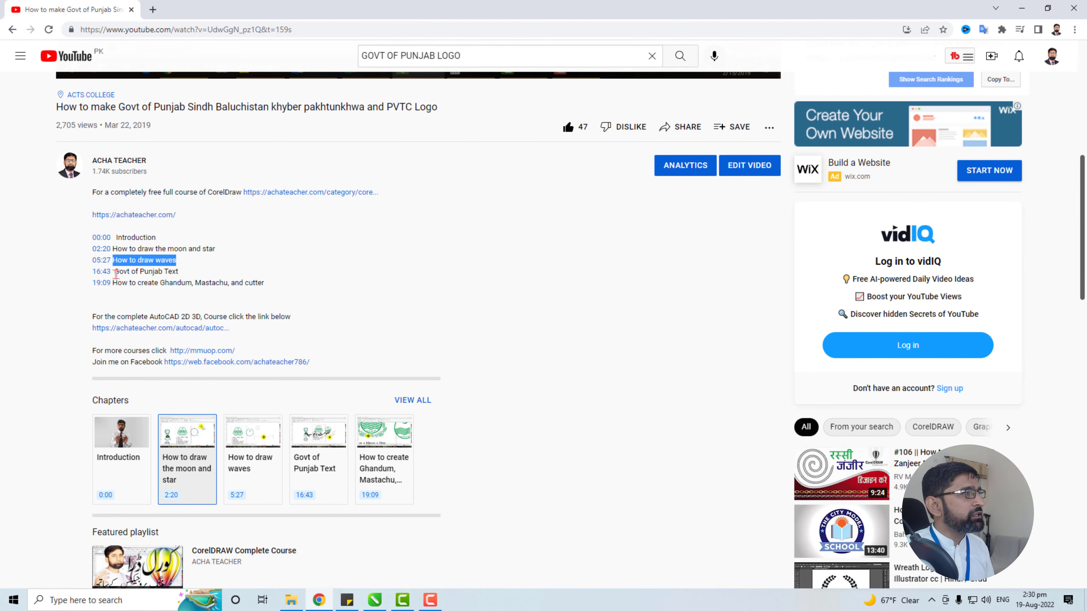
drag(115, 274, 188, 278)
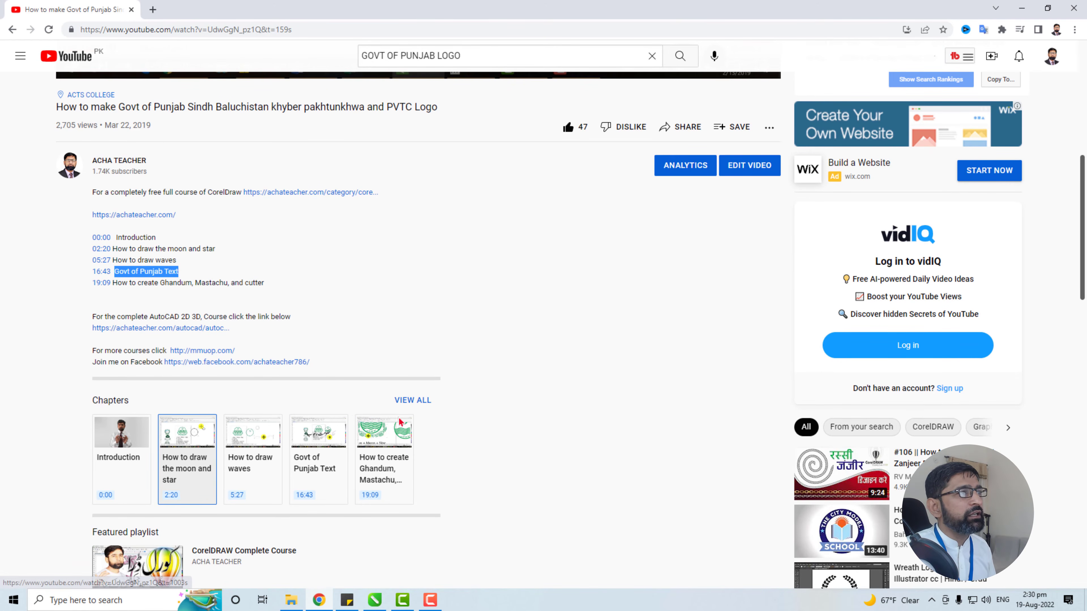
scroll(429, 444, up, 8)
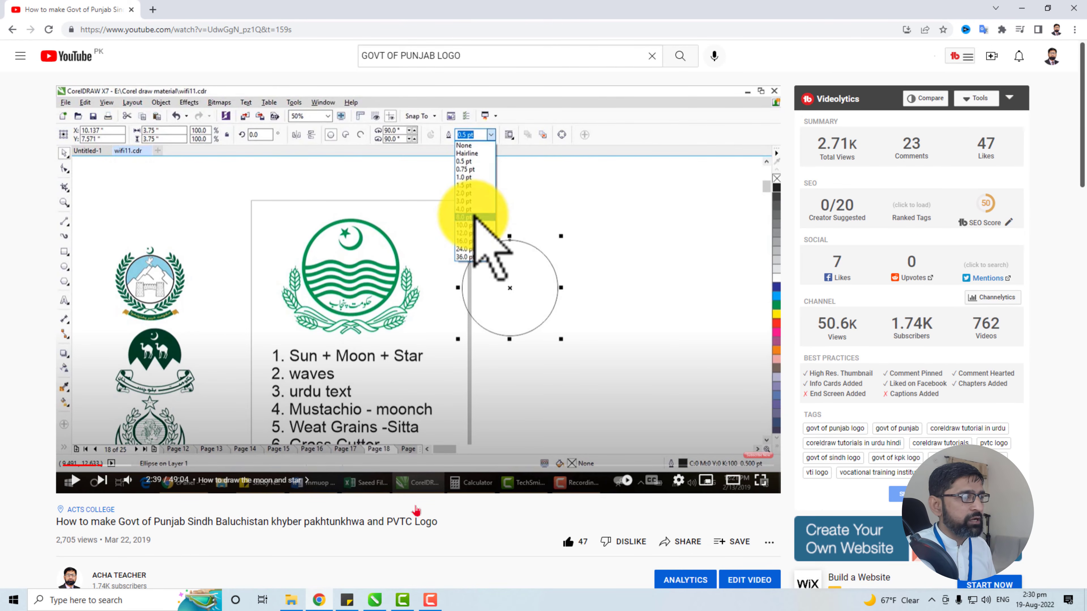
In CorelDRAW, move the Urdu text into the bottom water area of the new logo and nudge it slightly upward
mouse_move(375, 604)
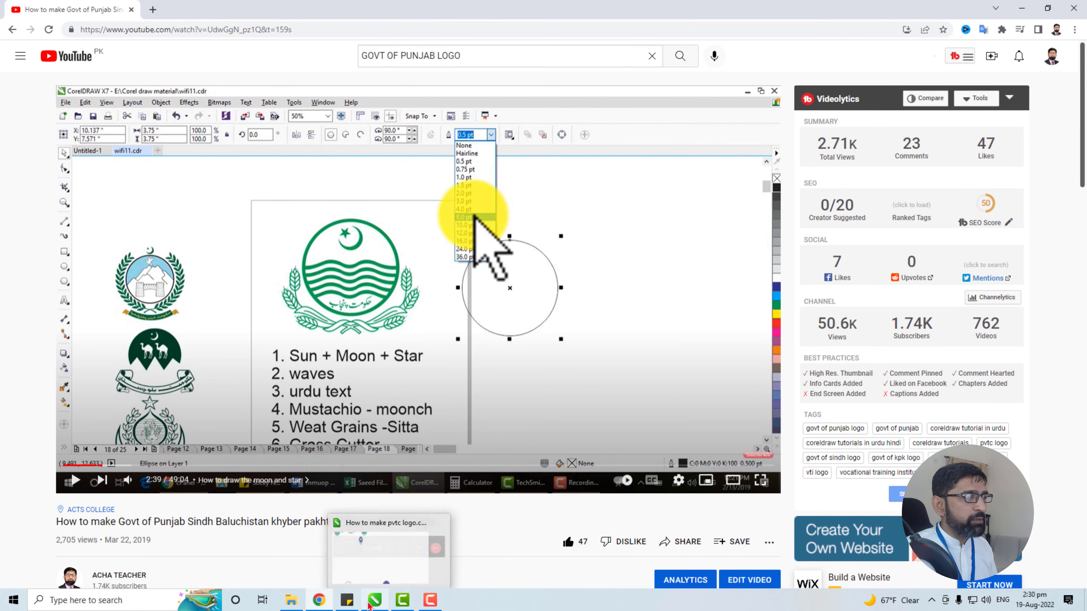
click(375, 604)
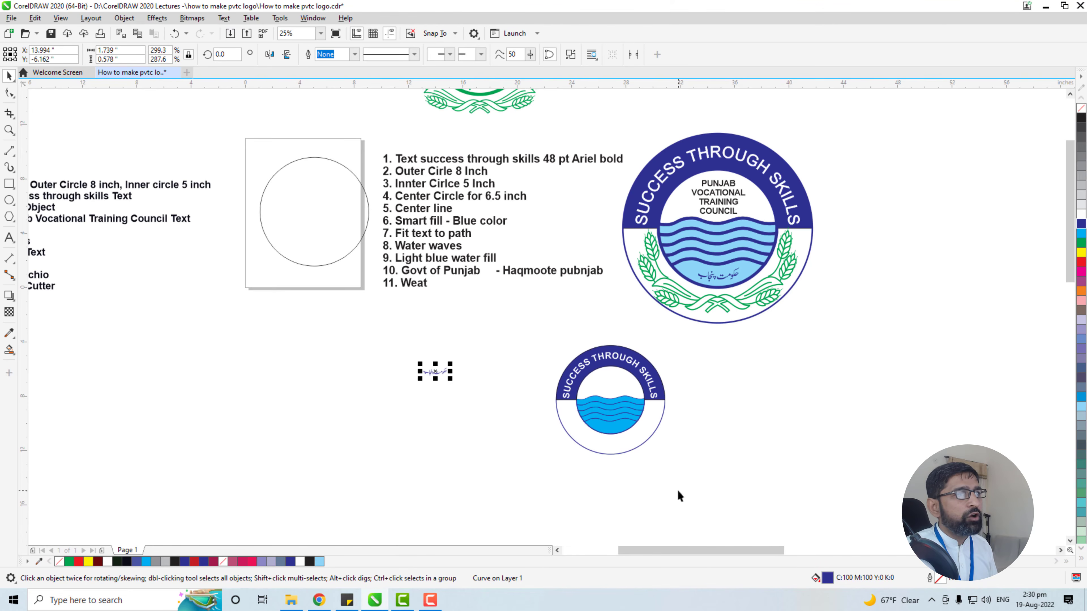
drag(677, 495, 614, 408)
scroll(368, 283, up, 1)
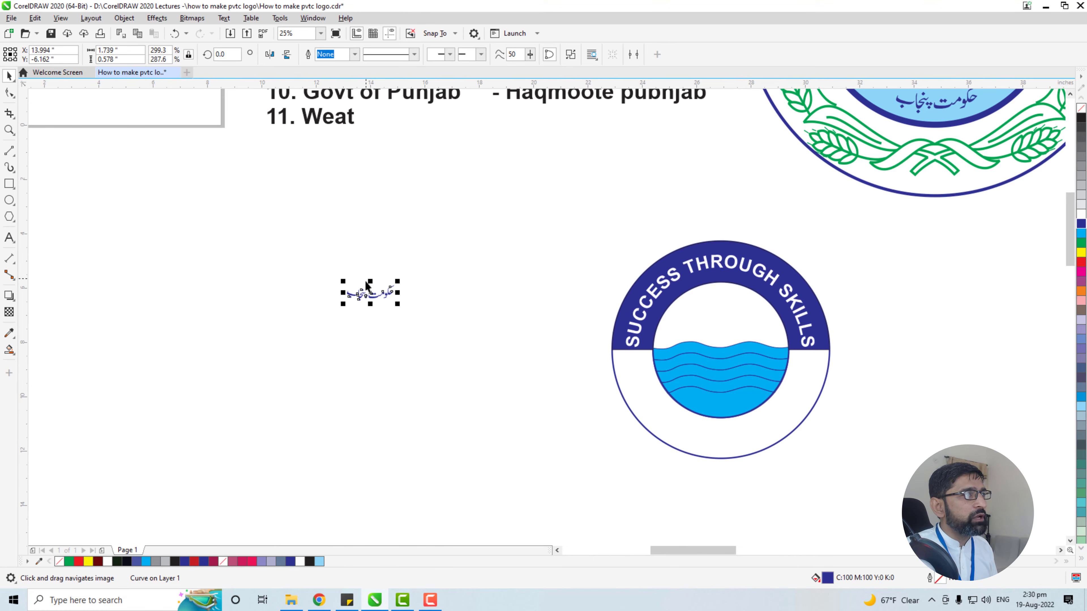
drag(372, 292, 722, 406)
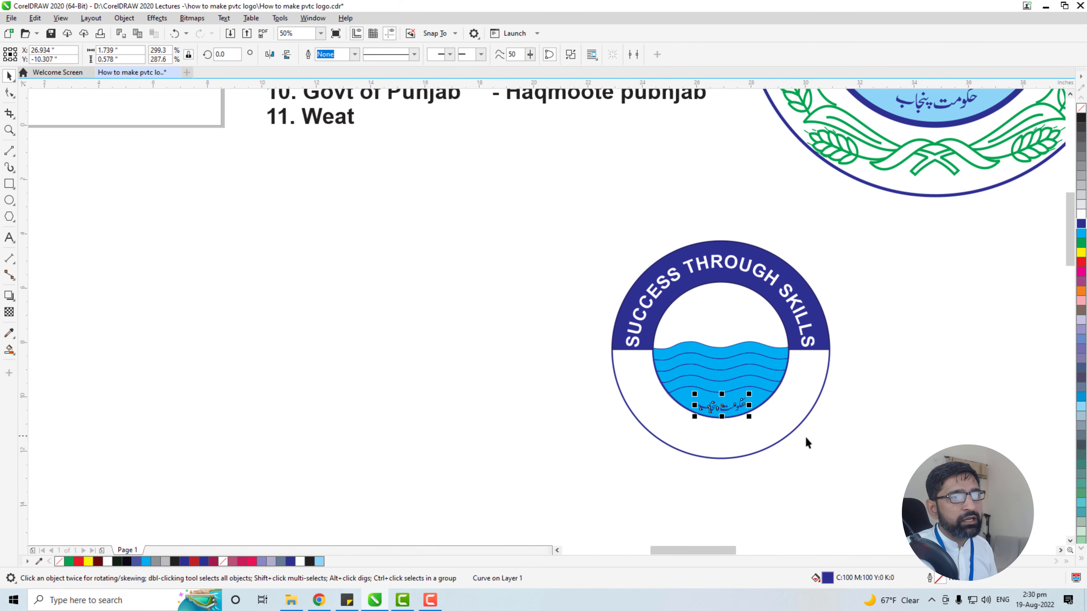
scroll(807, 441, up, 2)
key(Up)
key(Up)
key(Up)
key(Up)
key(Up)
key(Up)
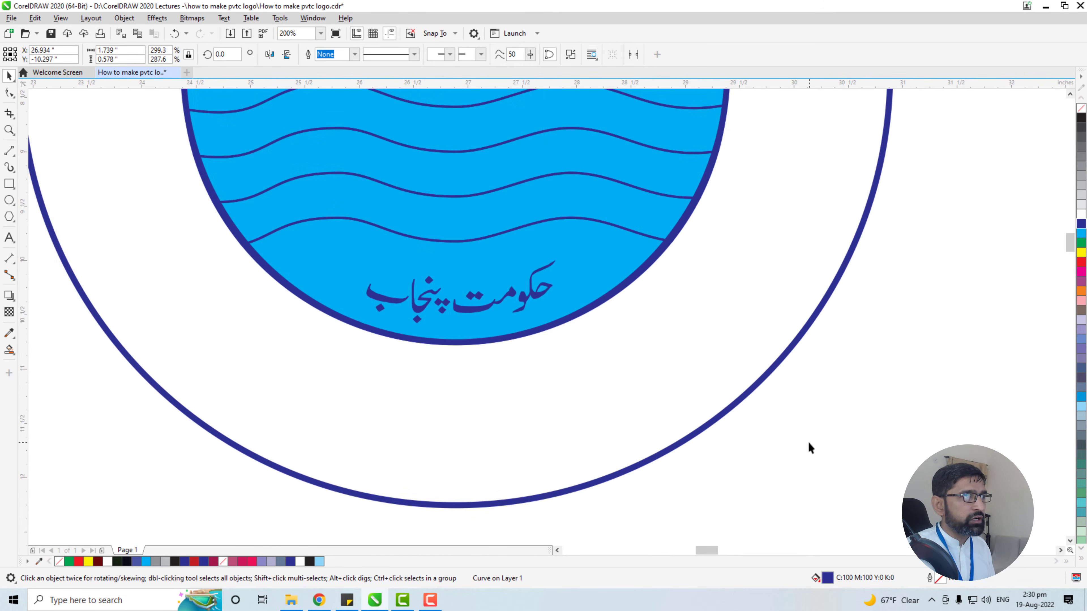
click(743, 440)
Select the PUNJAB VOCATIONAL TRAINING COUNCIL text in the large reference logo and check its font size
scroll(743, 440, down, 2)
drag(797, 457, 622, 452)
scroll(642, 466, down, 1)
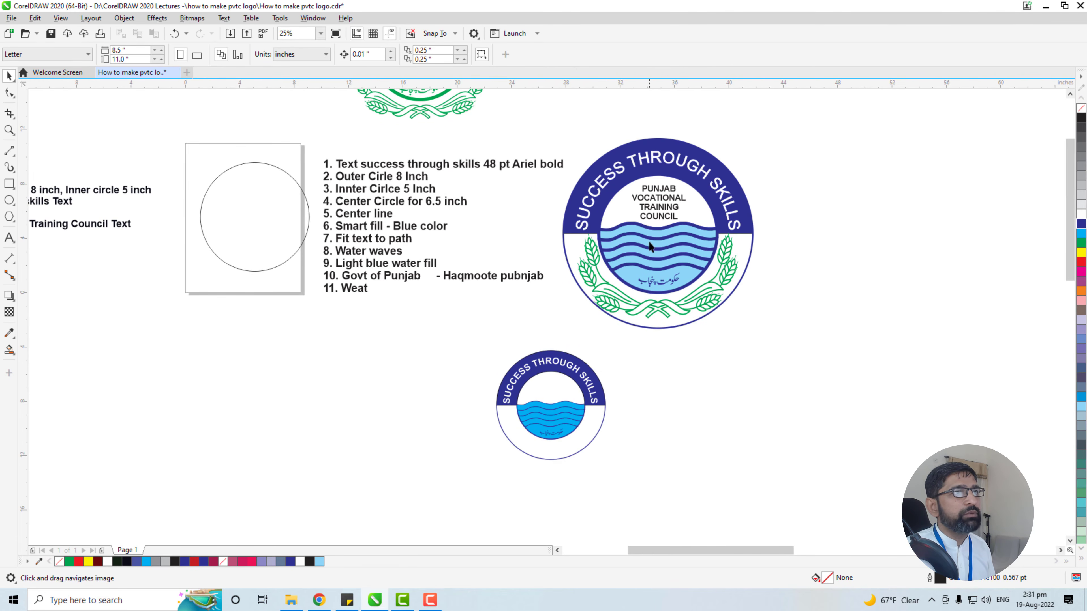
click(659, 211)
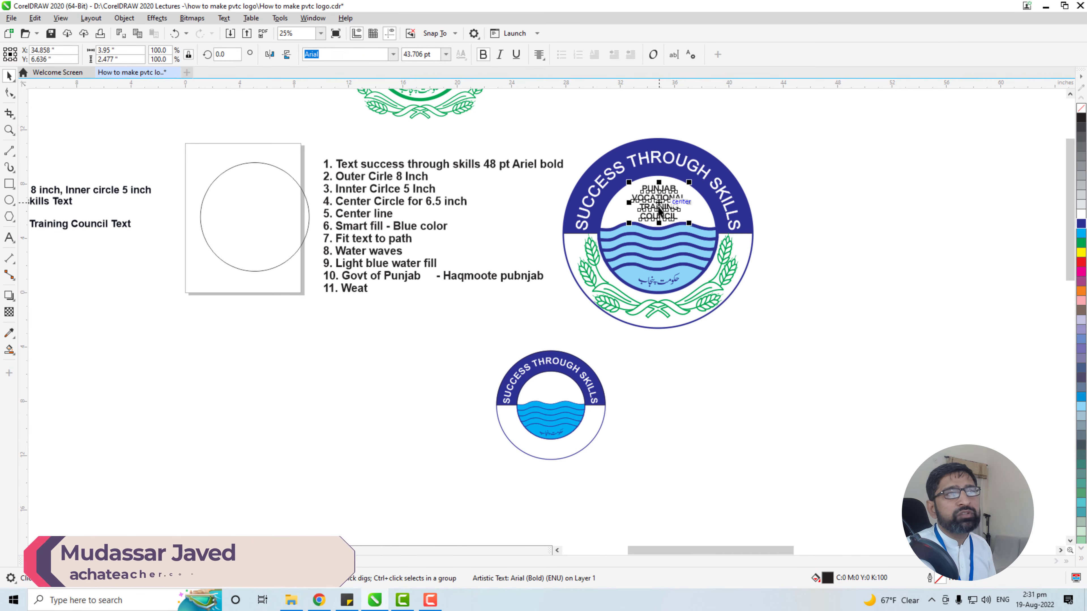
drag(651, 189, 648, 186)
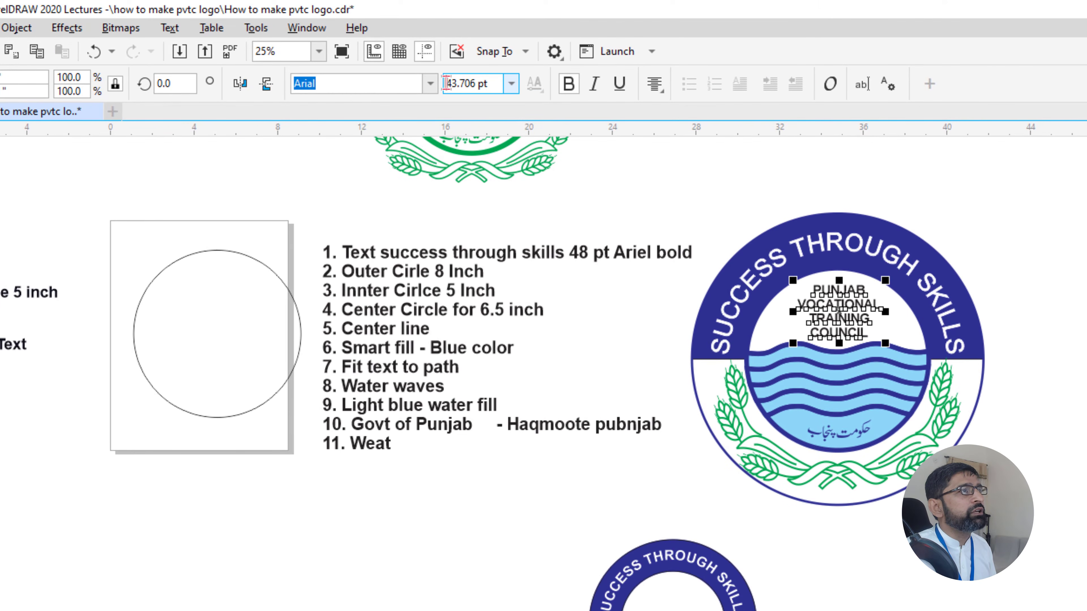
click(446, 83)
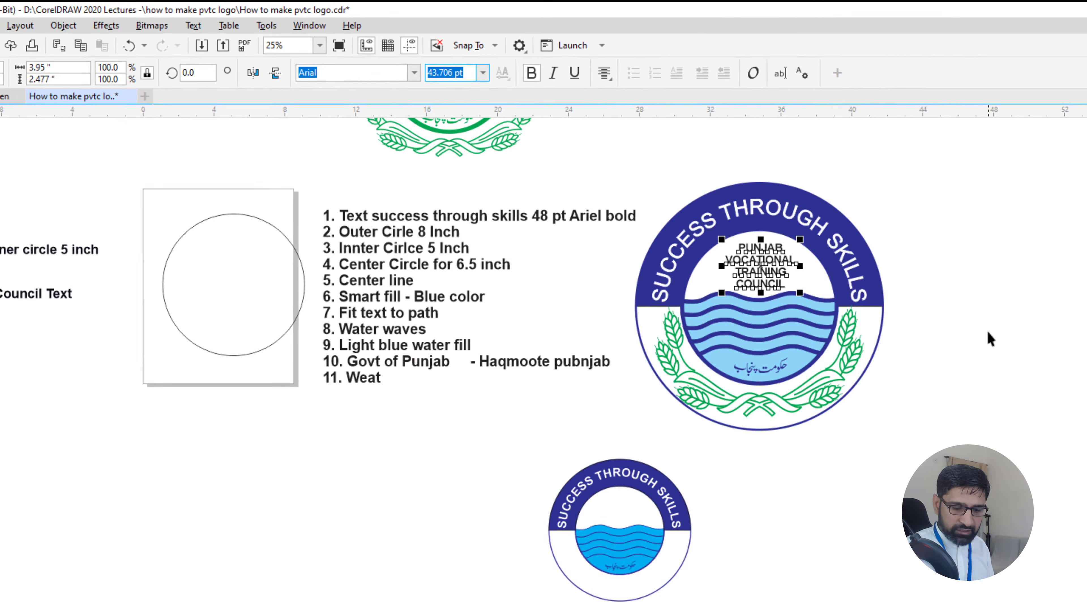
text(+)
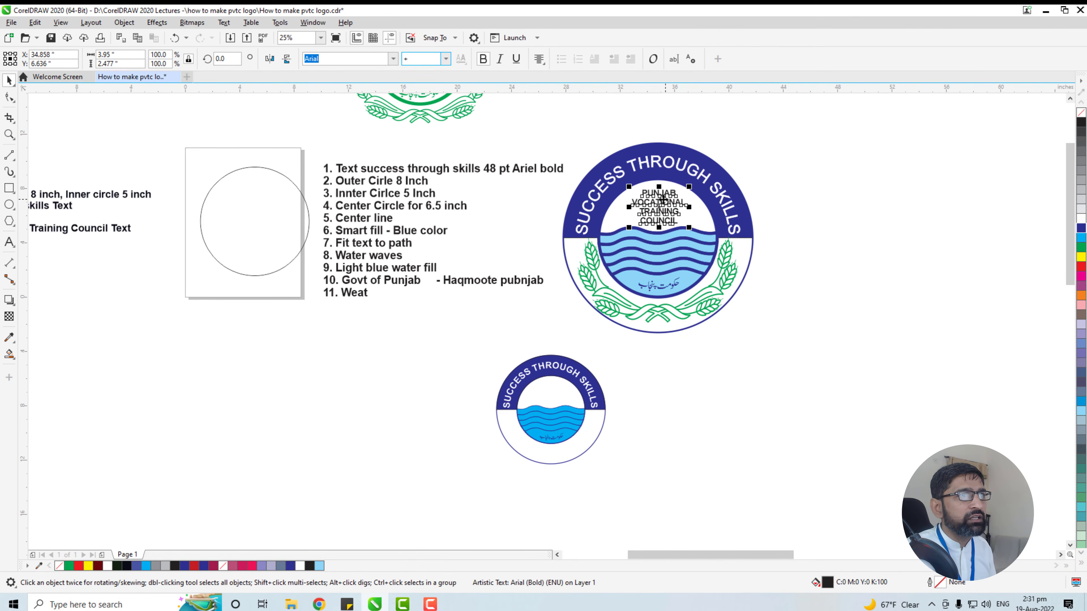
drag(660, 209, 662, 212)
drag(659, 213, 676, 404)
key(ctrl+z)
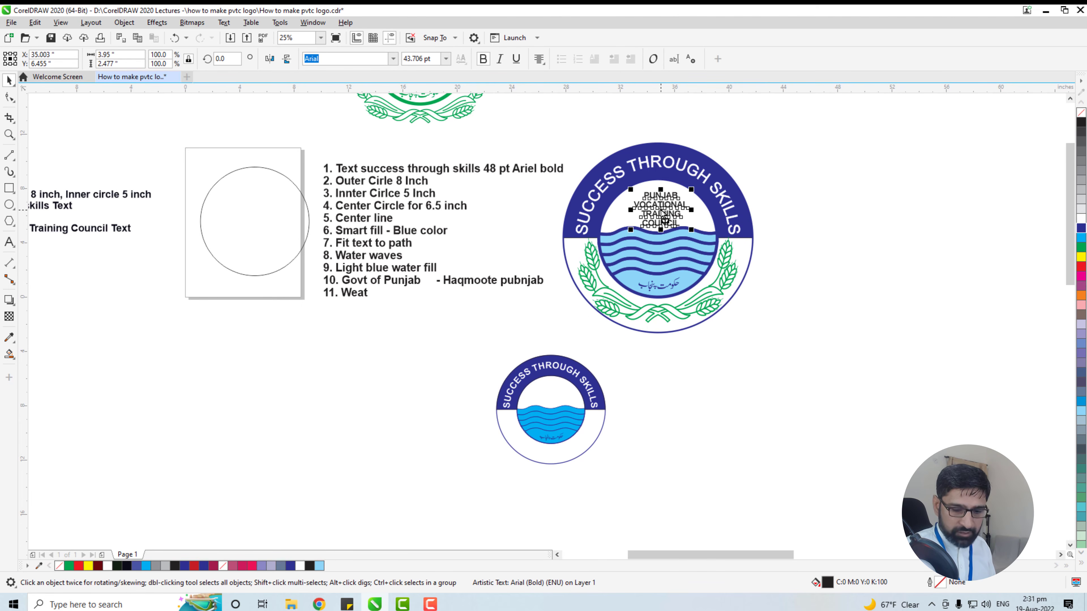
Place a copy of the reference logo's PUNJAB VOCATIONAL TRAINING COUNCIL text beside the new logo, sized at about 37.2 pt
drag(664, 217, 667, 379)
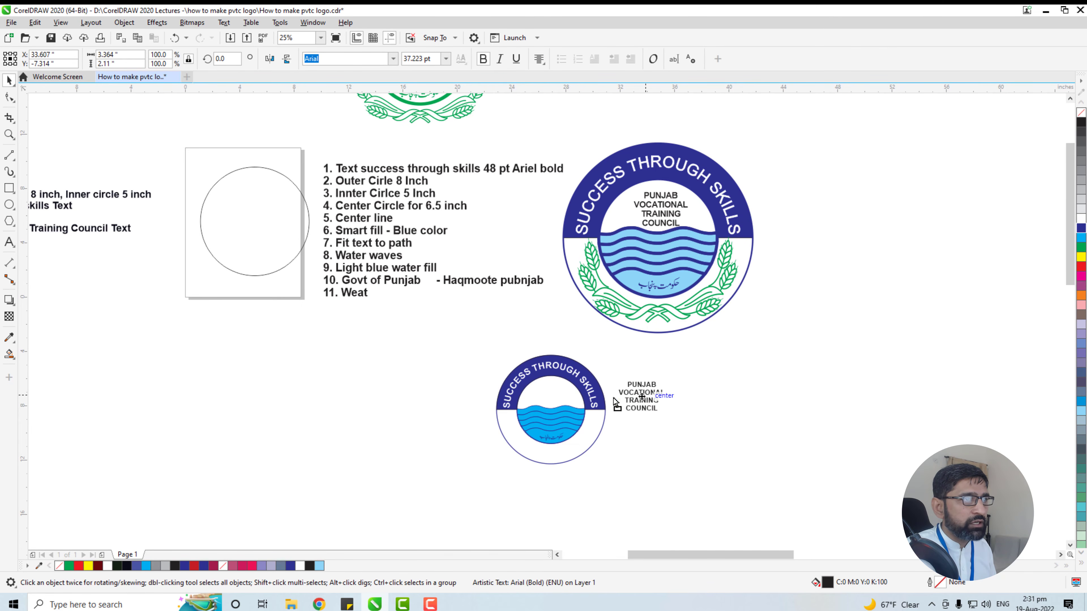
drag(615, 402, 650, 399)
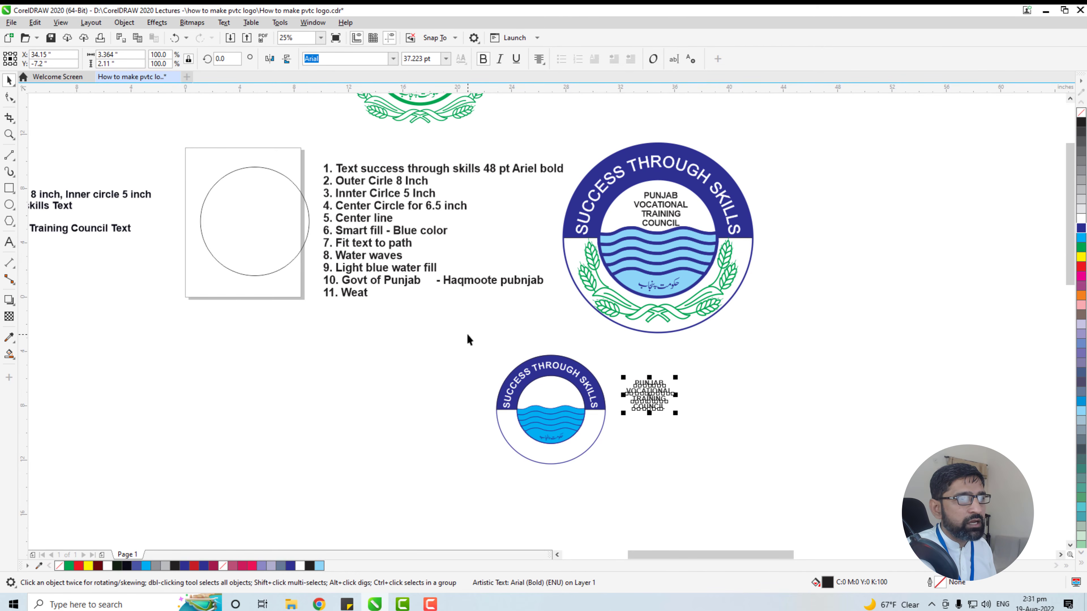
Group all the objects of the new small logo and lock the group in place
drag(466, 335, 612, 480)
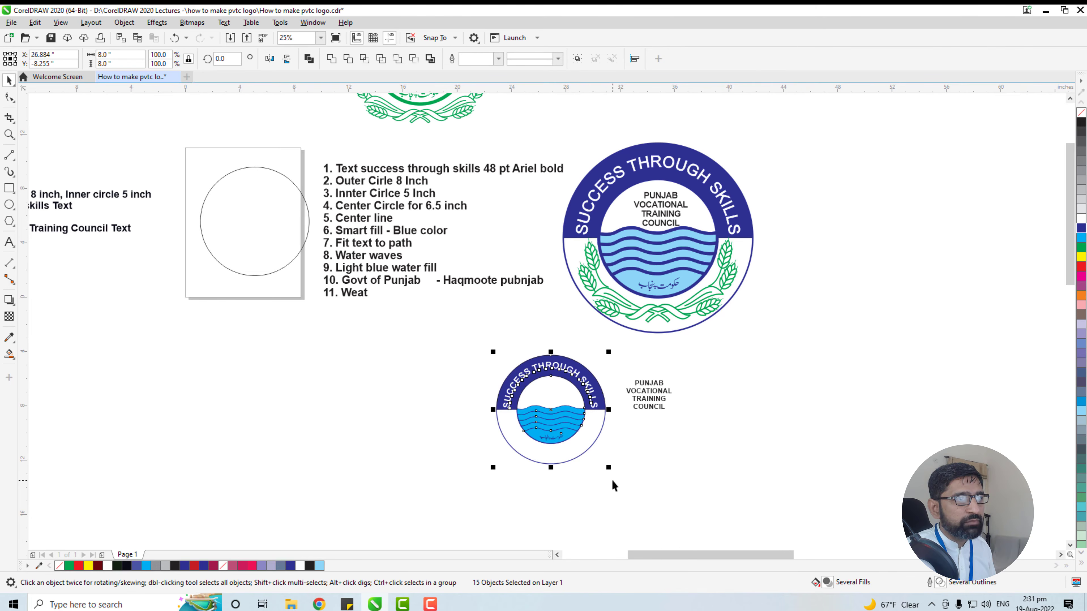
key(ctrl+g)
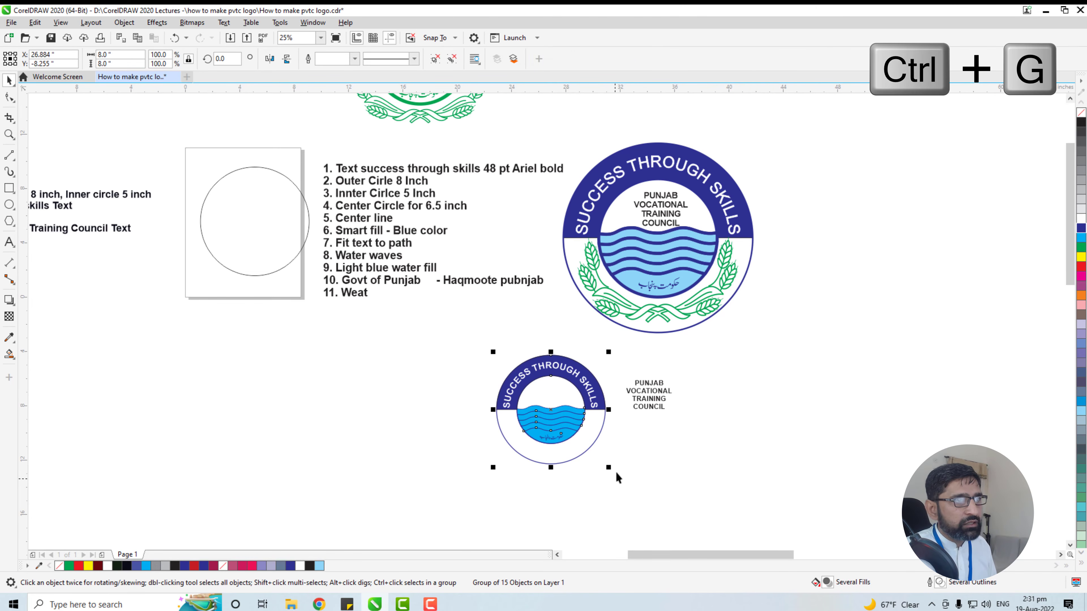
scroll(623, 419, up, 1)
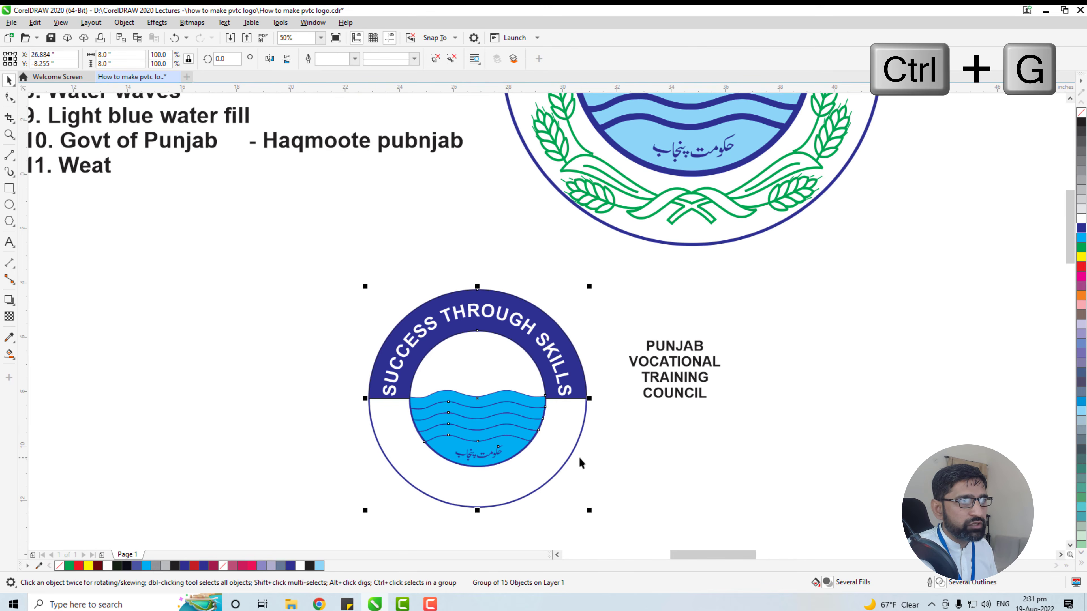
right_click(525, 447)
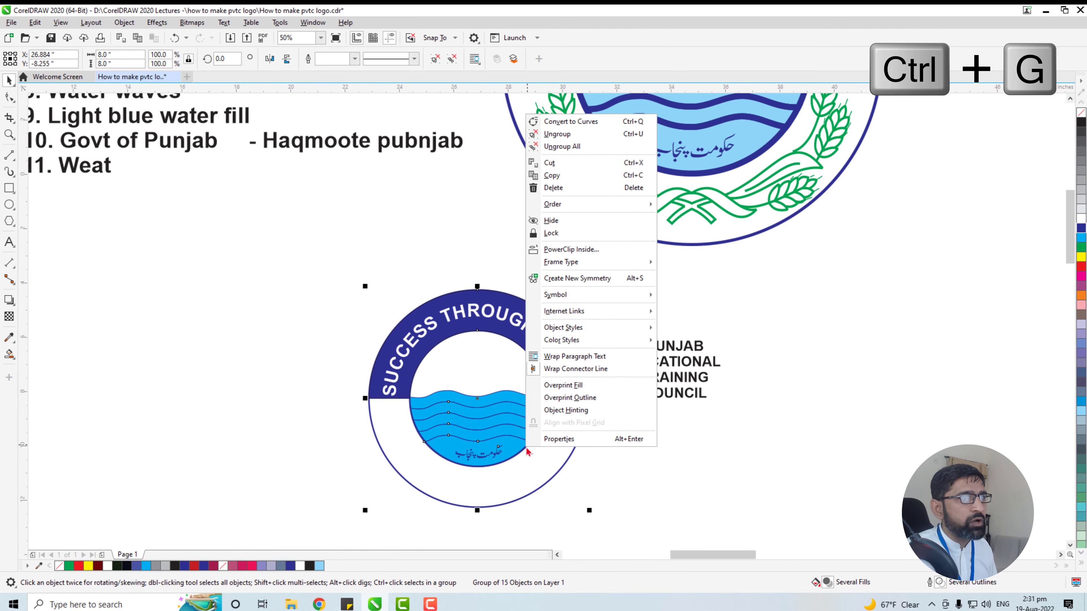
click(554, 233)
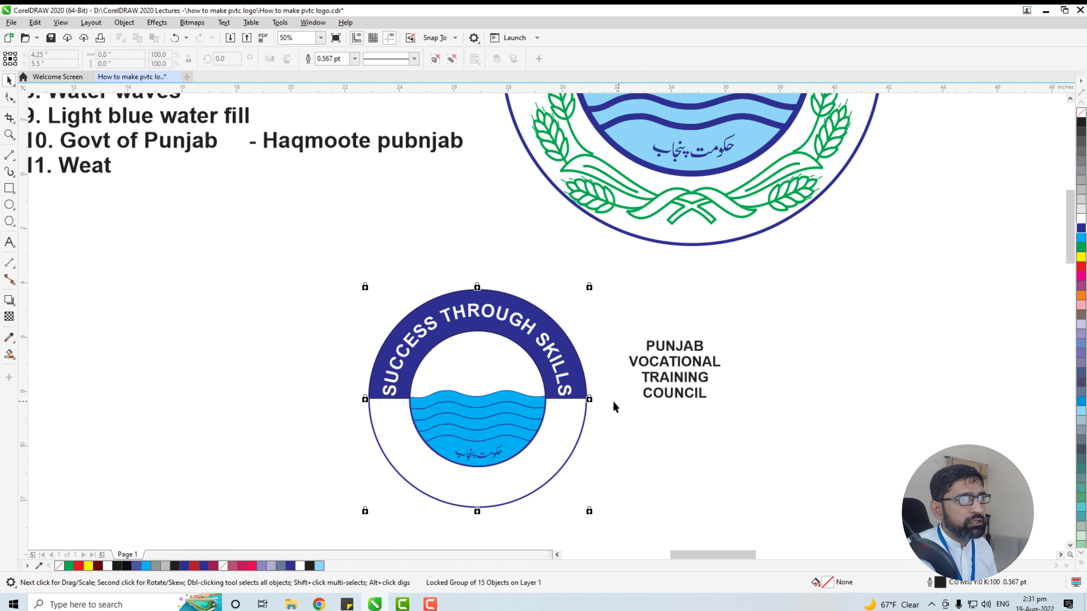
Scale the council text copy to about 28.7 pt and center it in the white area above the new logo's waves
click(695, 474)
drag(601, 314, 765, 472)
click(723, 341)
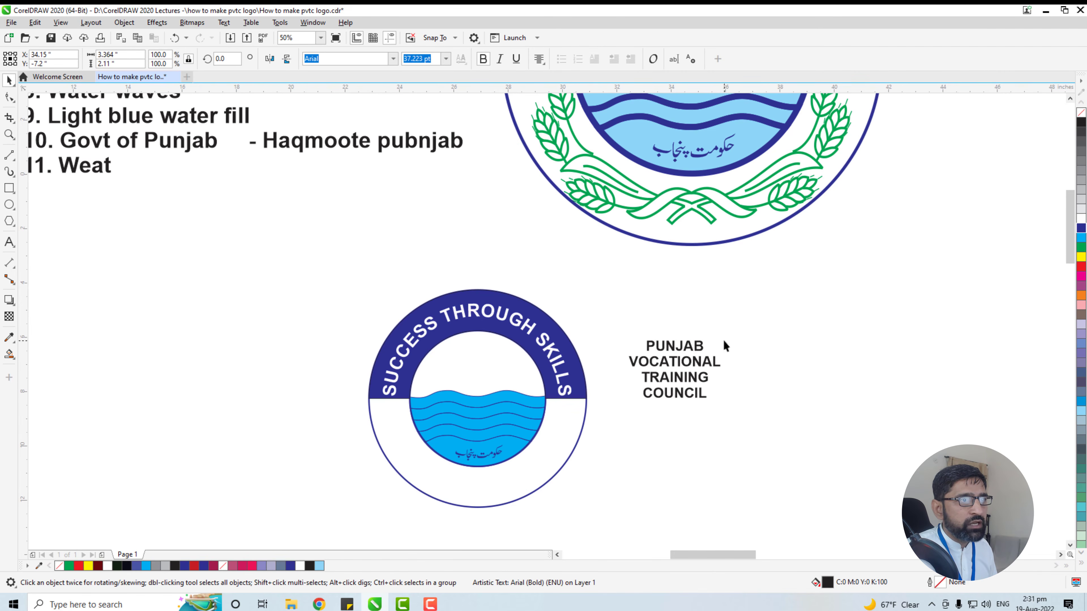
click(694, 351)
drag(725, 340, 478, 368)
drag(296, 251, 637, 519)
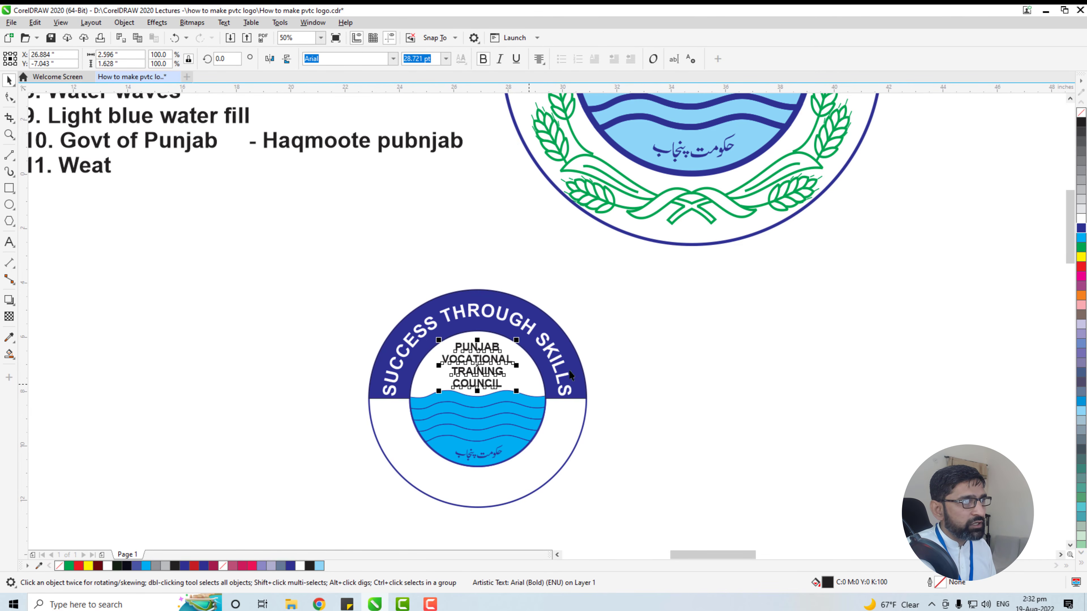
click(632, 466)
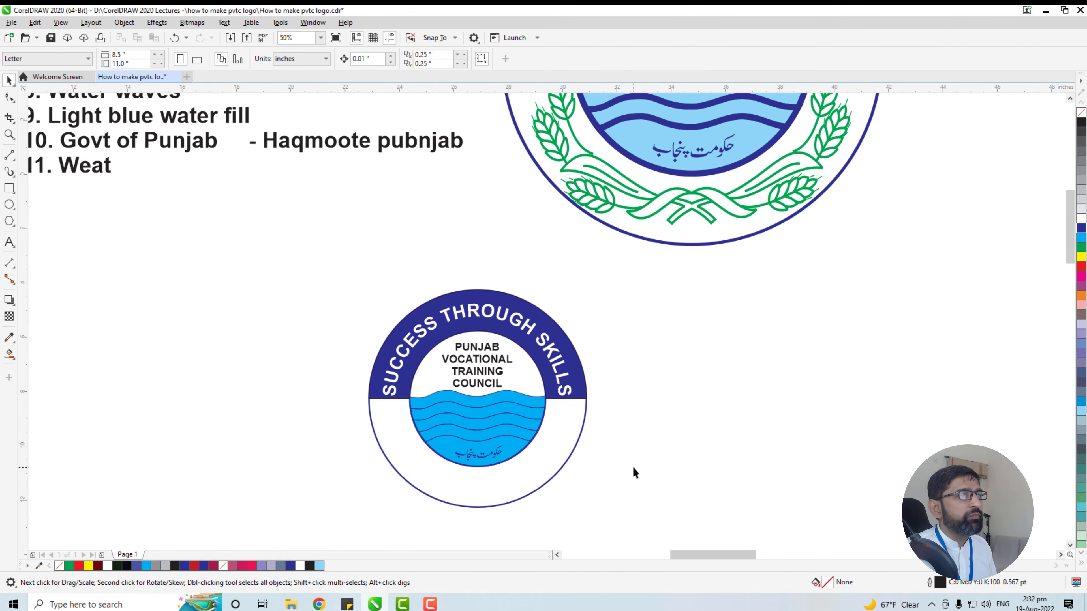
Switch to the YouTube logo tutorial and examine the 19:09 chapter, How to create Ghandum, Mastachu, and cutter
scroll(632, 468, down, 2)
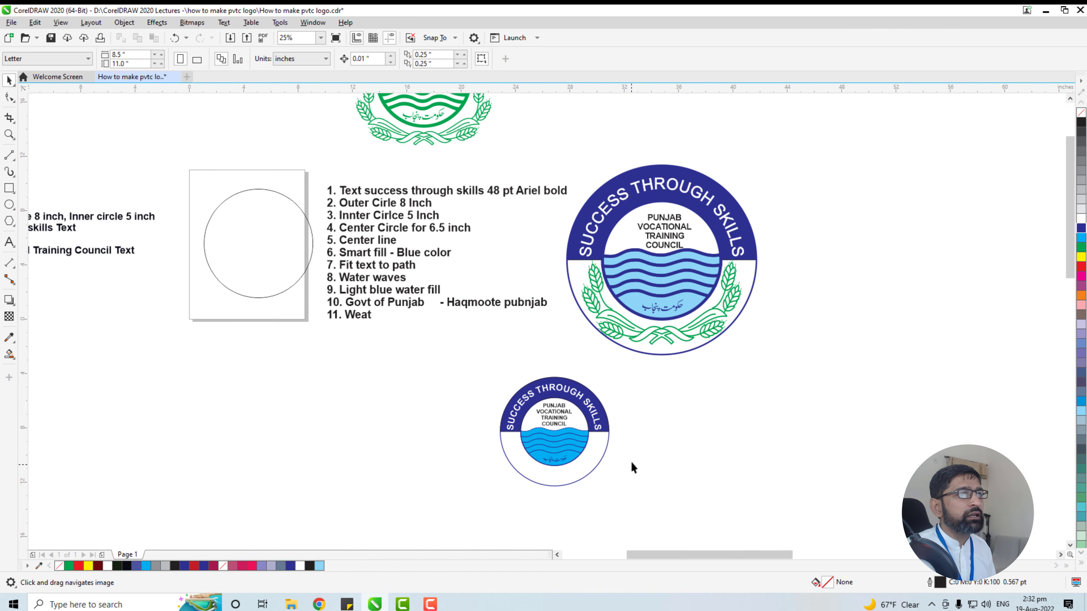
drag(630, 439, 571, 503)
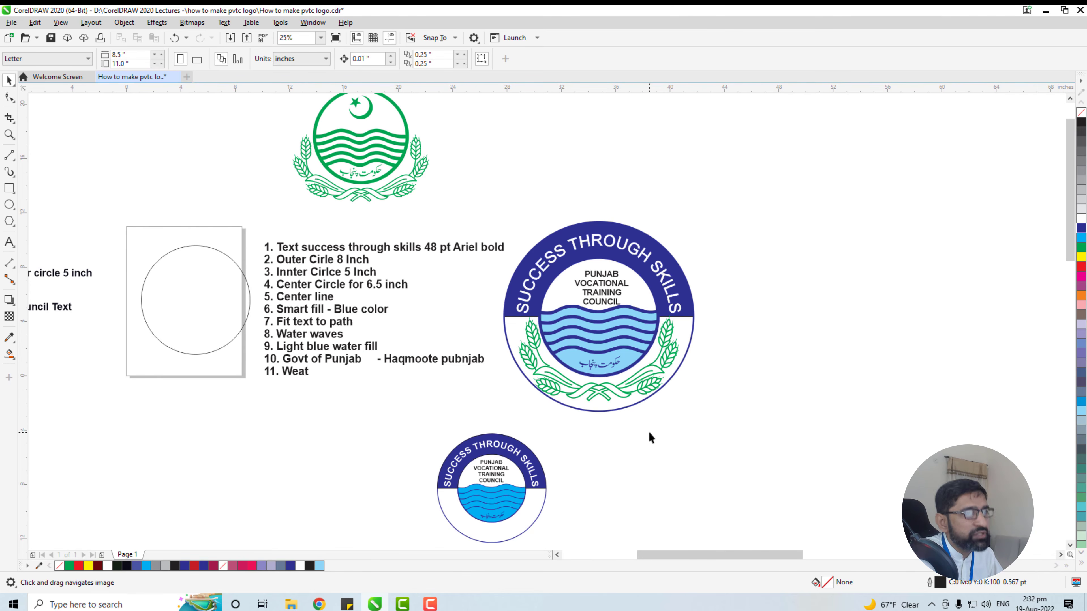
scroll(654, 423, down, 2)
drag(646, 471, 646, 408)
scroll(646, 407, up, 2)
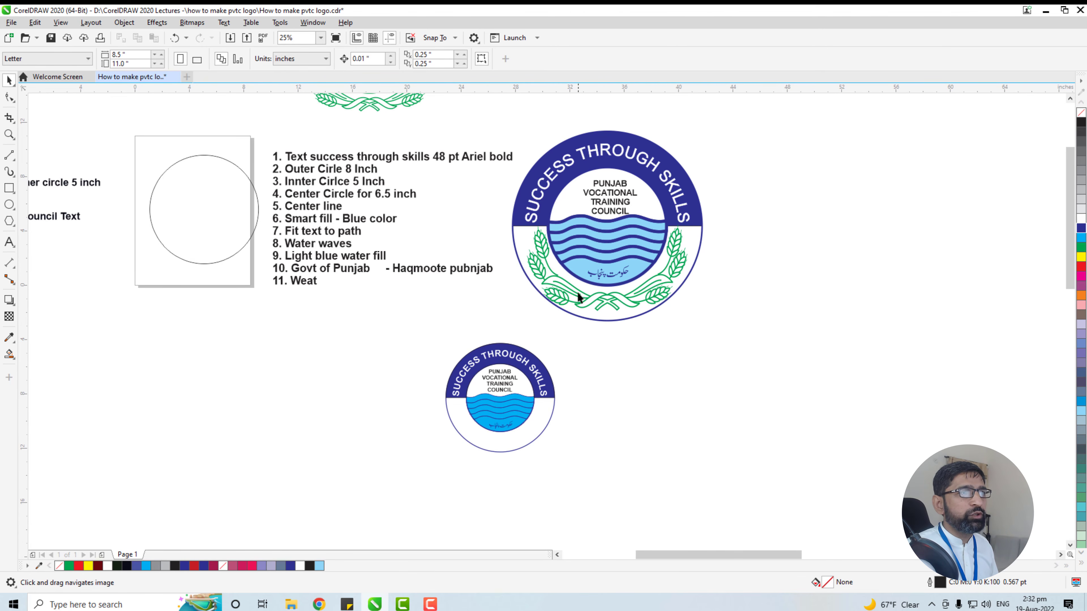
key(alt+Tab)
scroll(364, 315, down, 7)
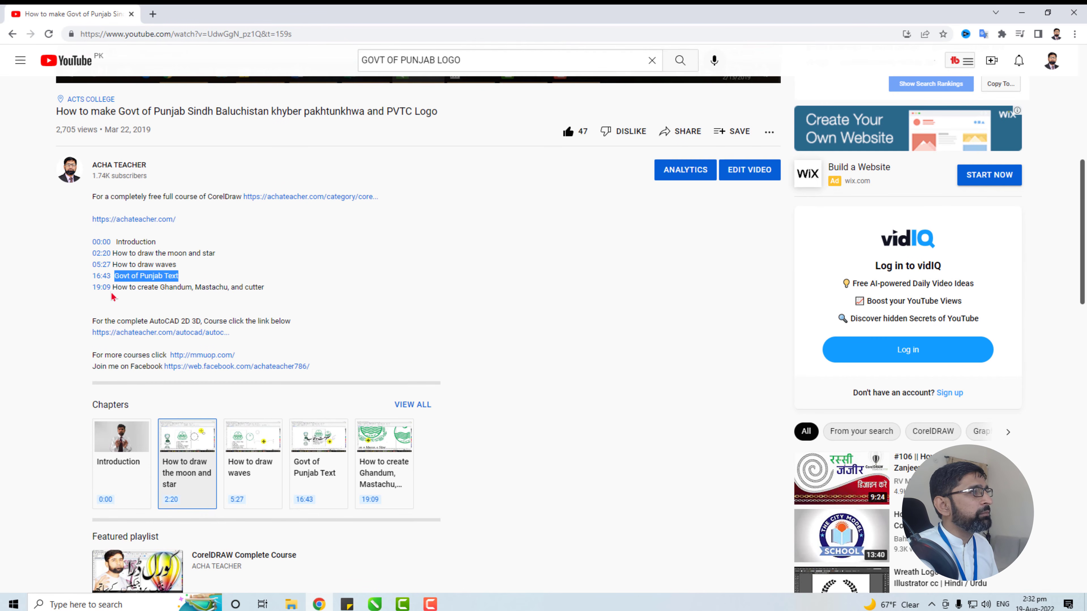
drag(112, 287, 261, 288)
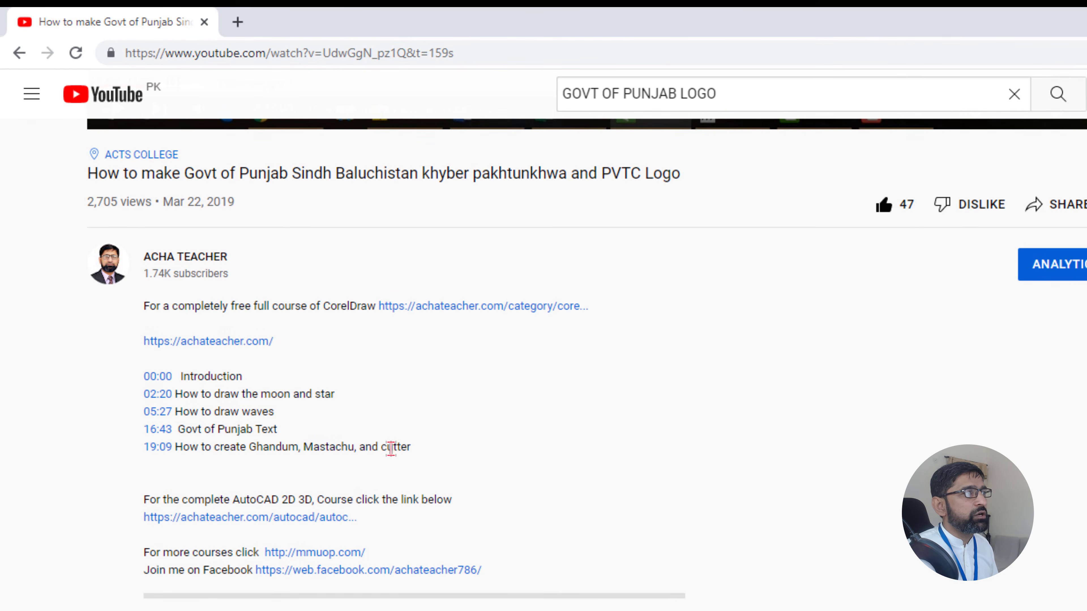
scroll(391, 447, up, 5)
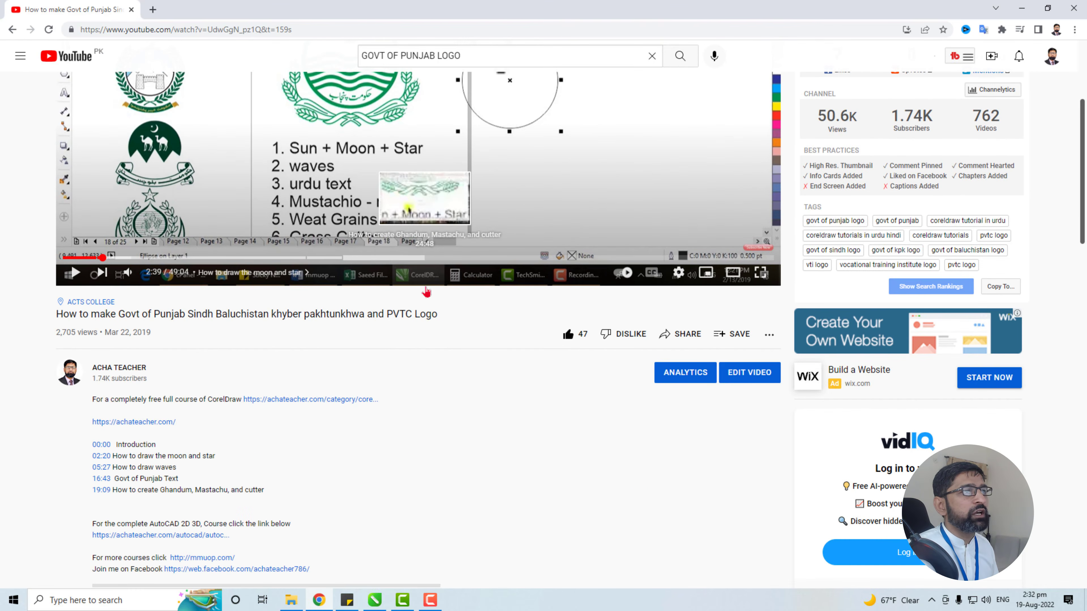
scroll(494, 377, up, 4)
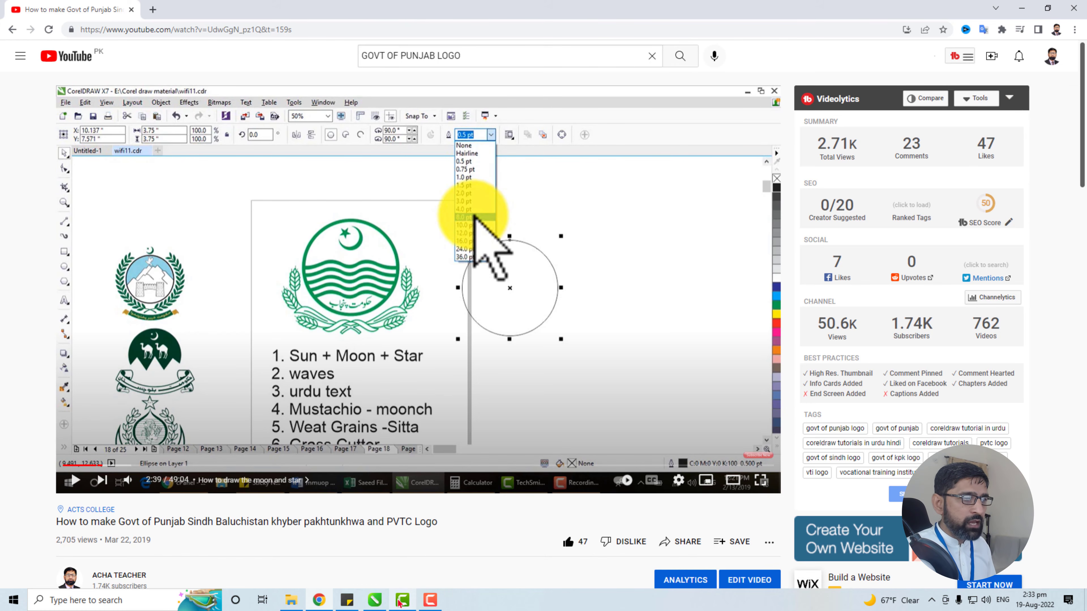
Switch back to CorelDRAW and copy the green wheat wreath from the reference logo onto the new logo's lower area
click(374, 600)
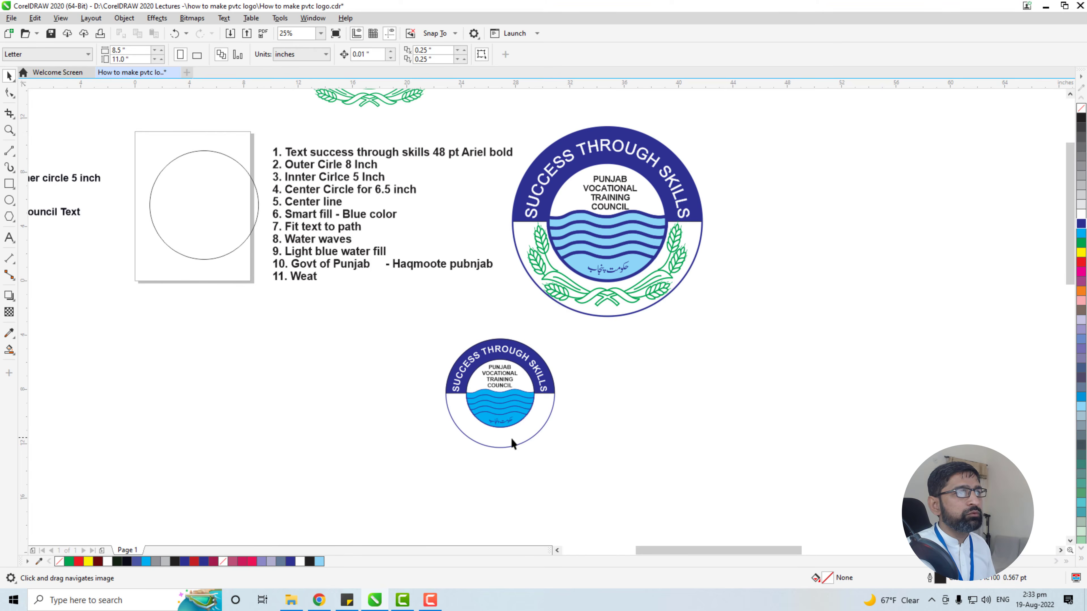
drag(602, 469, 623, 447)
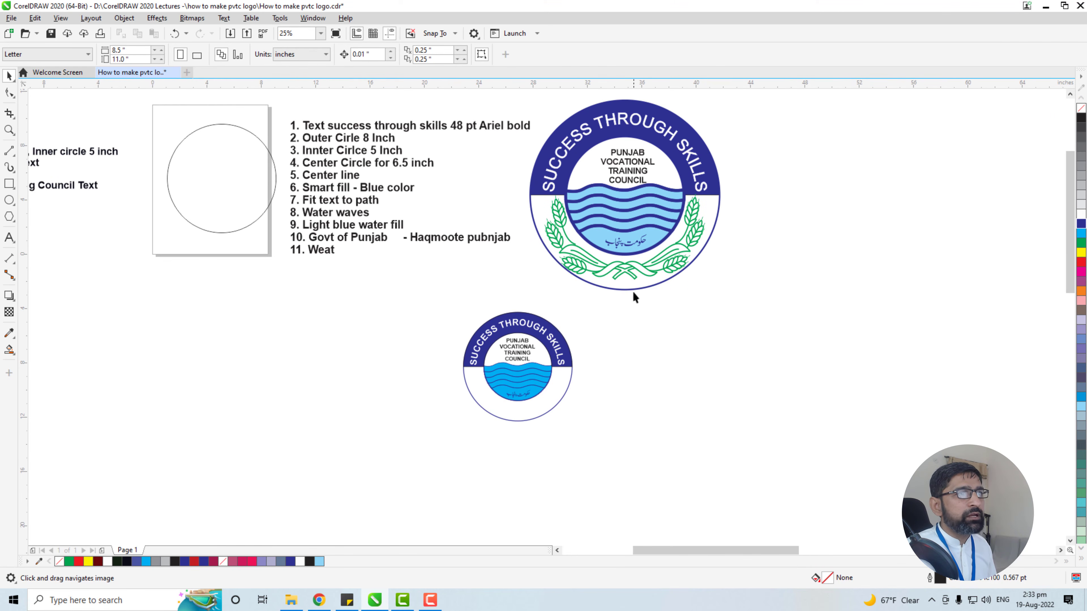
click(634, 266)
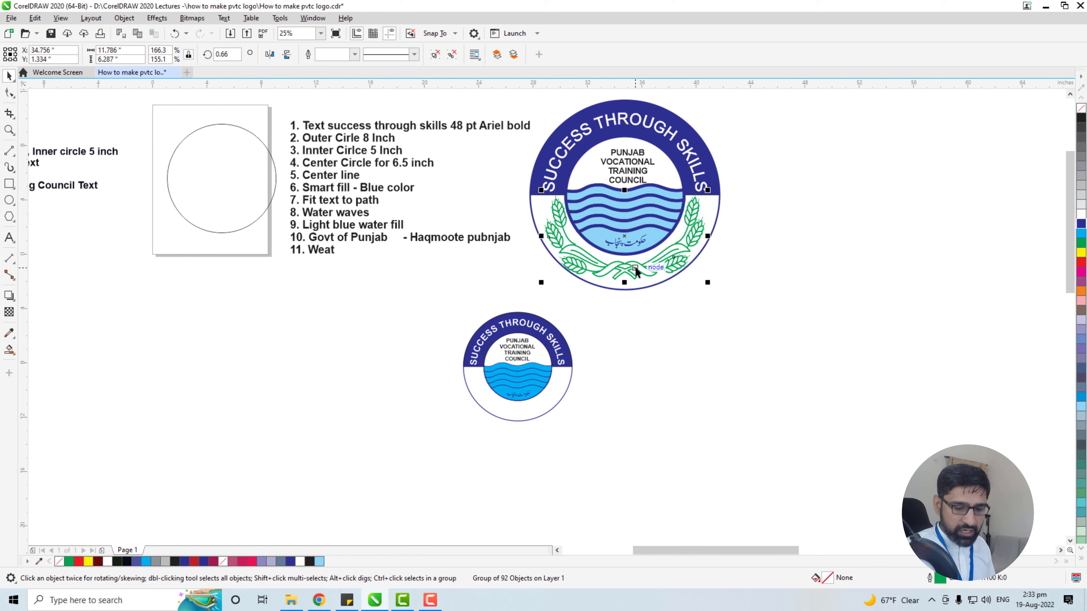
drag(636, 271, 540, 462)
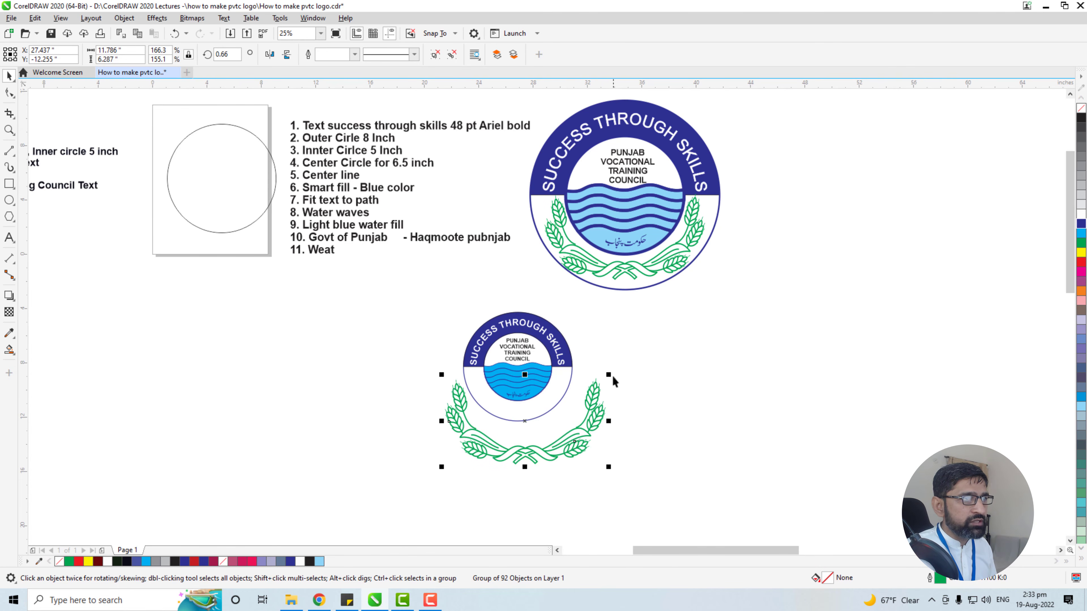
Shrink the wreath copy to about 4.64 by 2.48 inches, position it in the new logo's lower half and bring it to the front
drag(608, 375, 516, 427)
drag(475, 457, 506, 399)
scroll(519, 403, up, 2)
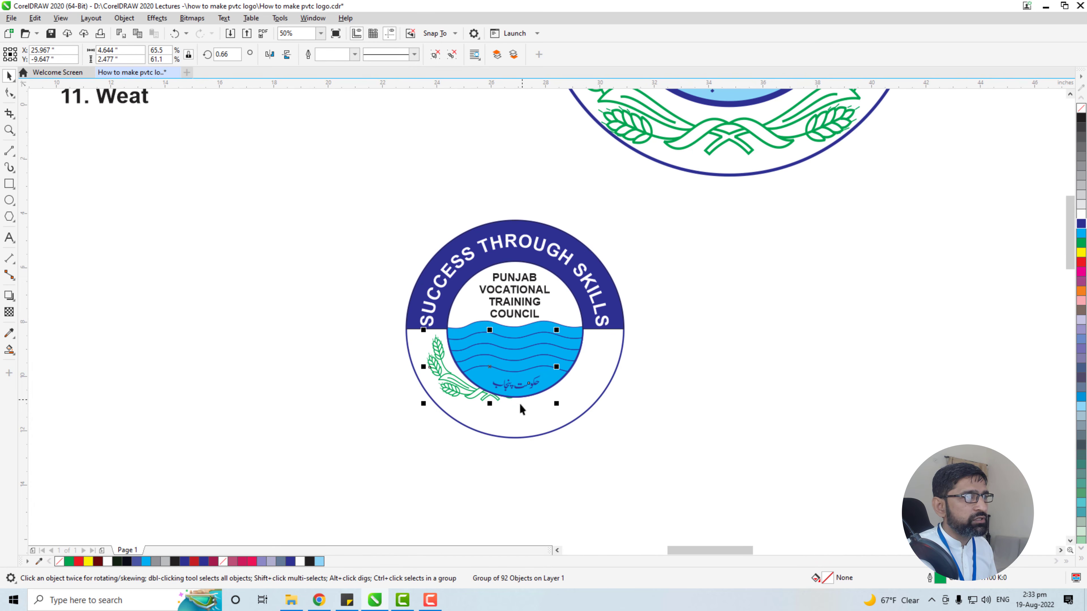
key(ctrl+Home)
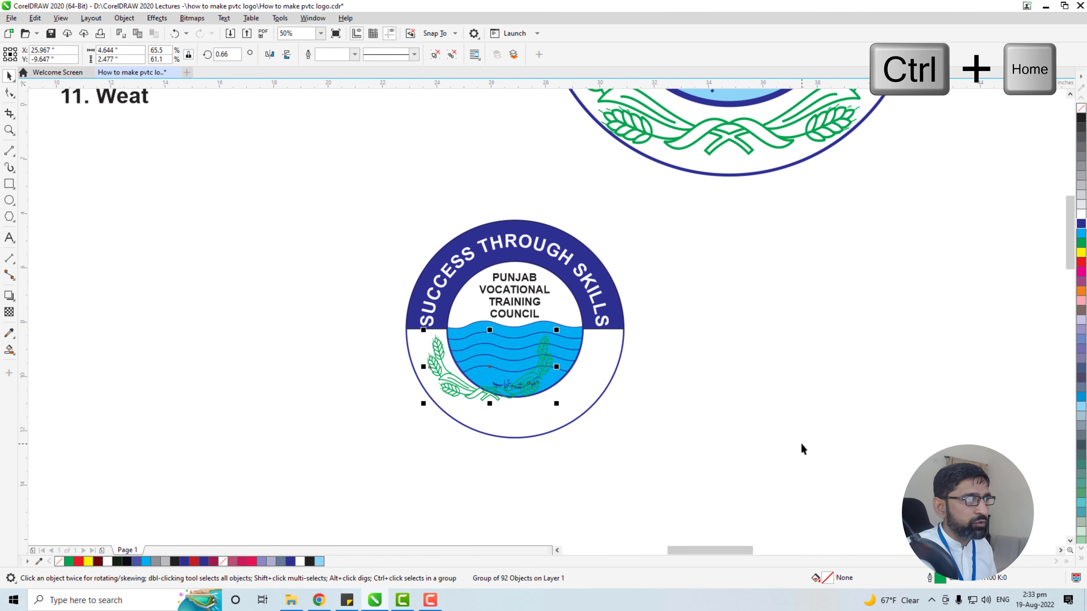
Stretch the wreath to about 6.64 by 3.36 inches to fit around the water area and nudge it slightly upward
drag(556, 366, 611, 366)
drag(519, 407, 518, 431)
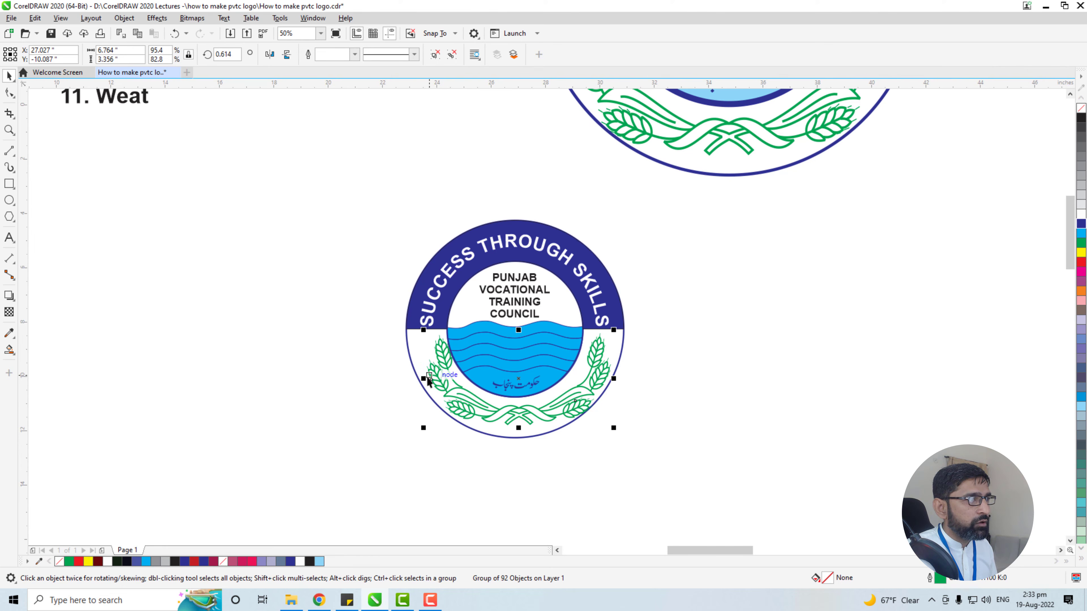
drag(428, 380, 426, 380)
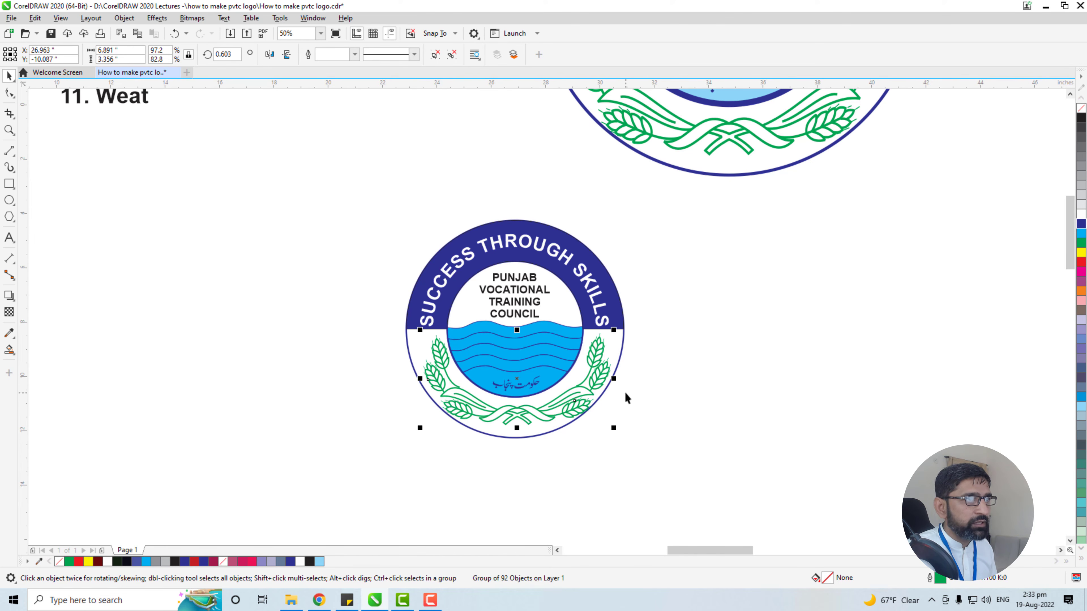
drag(613, 379, 606, 379)
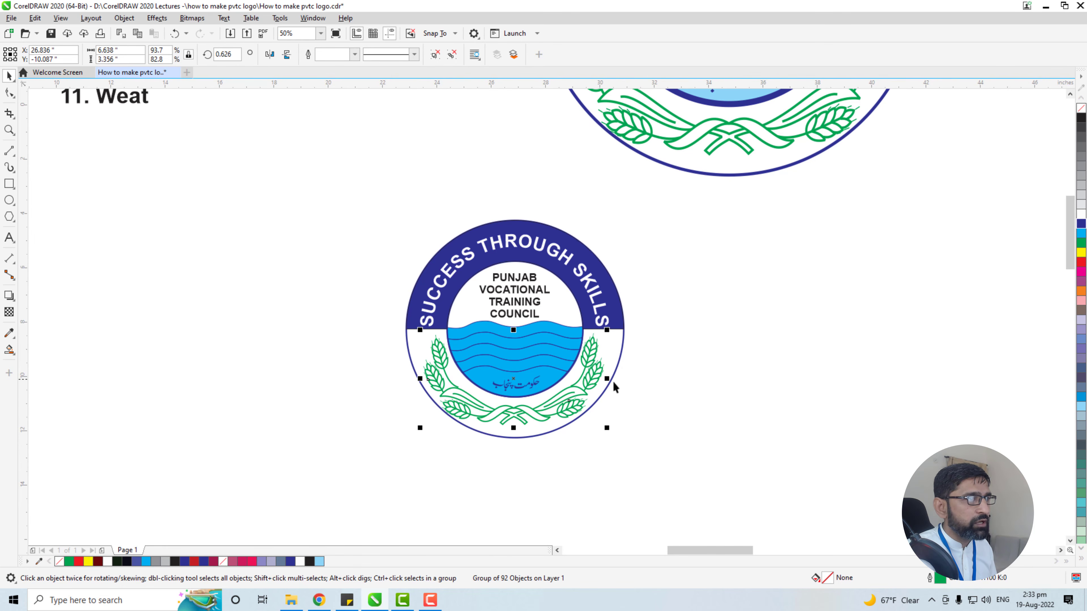
key(Up)
key(Up)
key(Up)
key(Up)
key(Up)
key(Up)
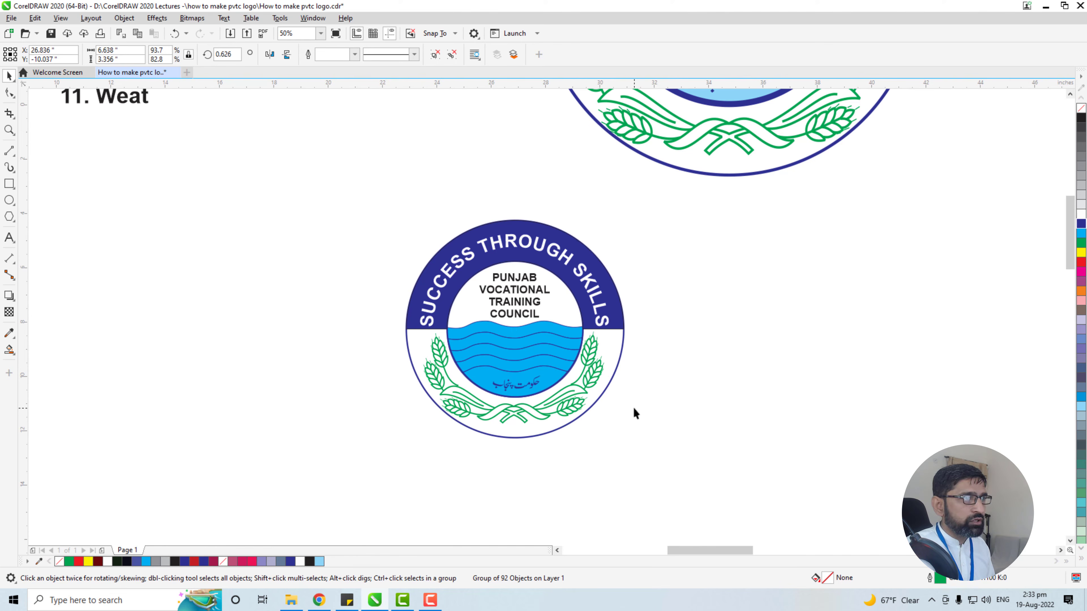
key(Escape)
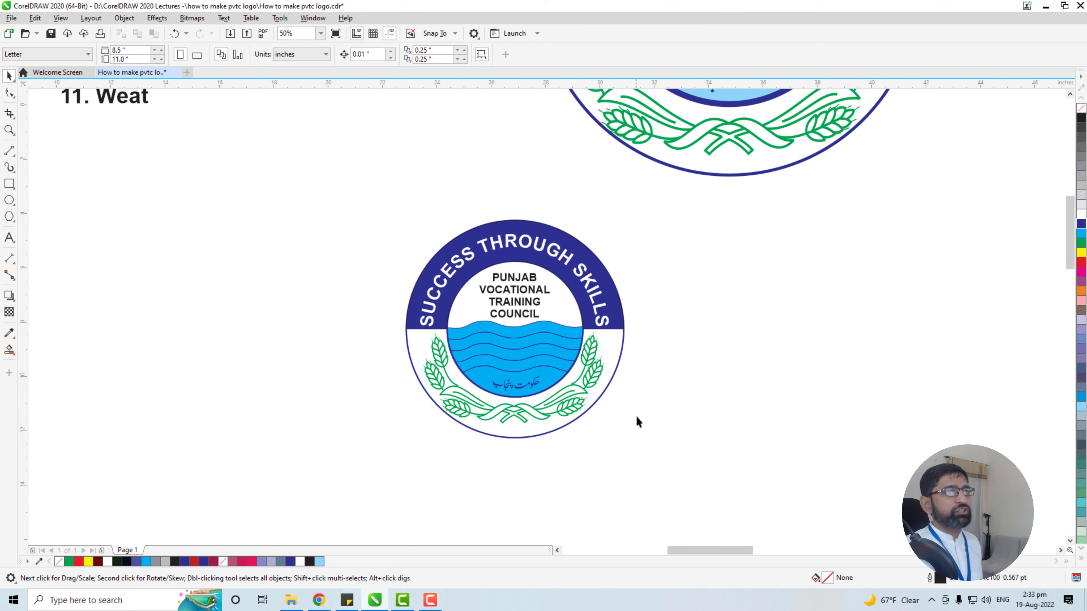